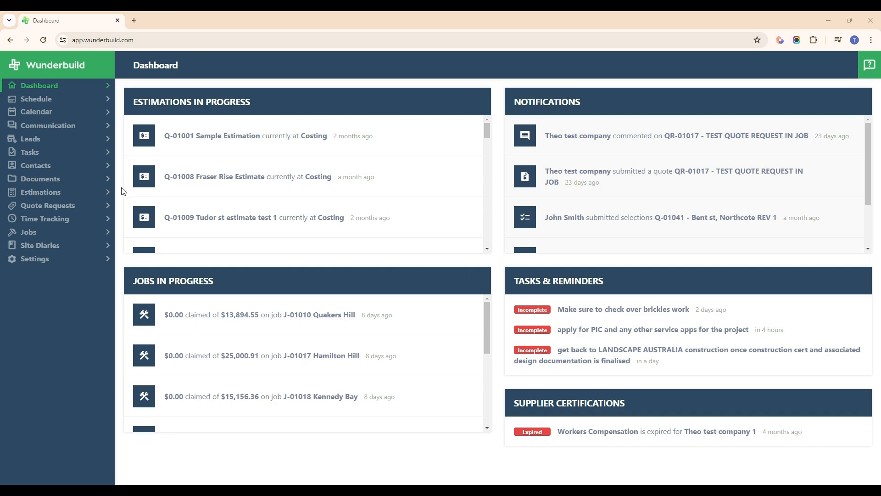
Start a new estimation named "Costing example".
left_click(80, 198)
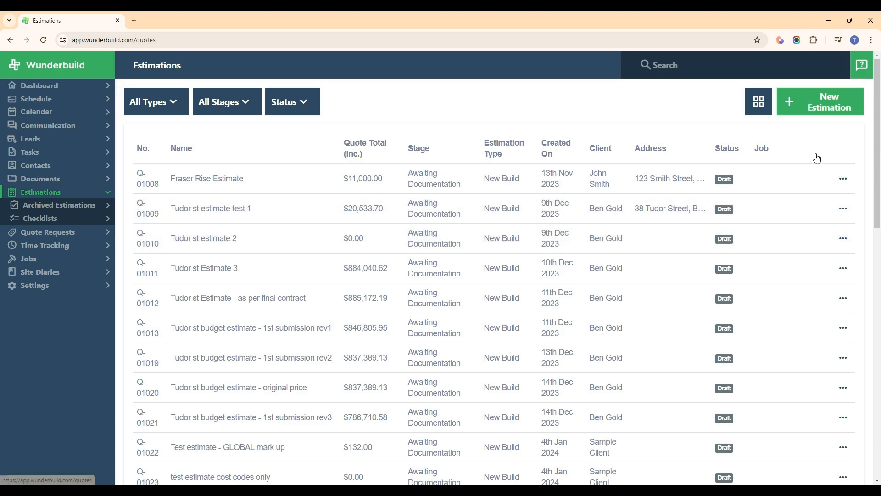
left_click(832, 109)
left_click(101, 135)
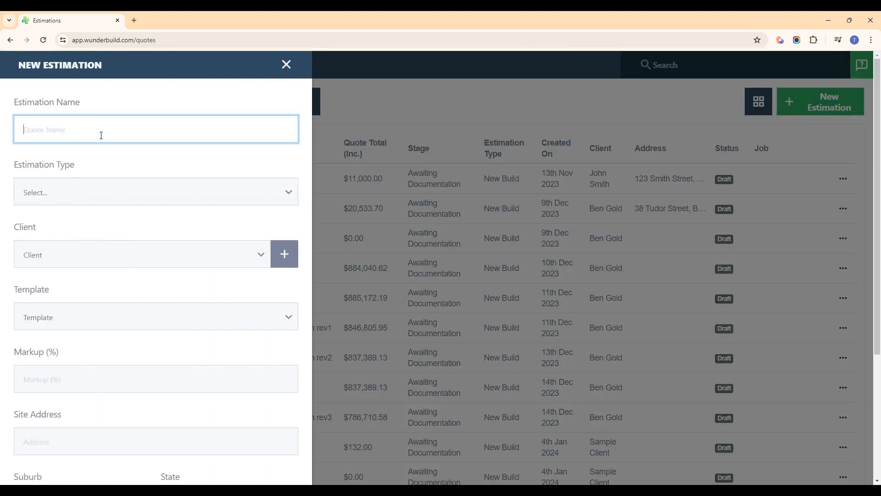
type("Costing example")
Set the estimation type to New Build and the client to Sample Client, and create the estimation.
left_click(295, 195)
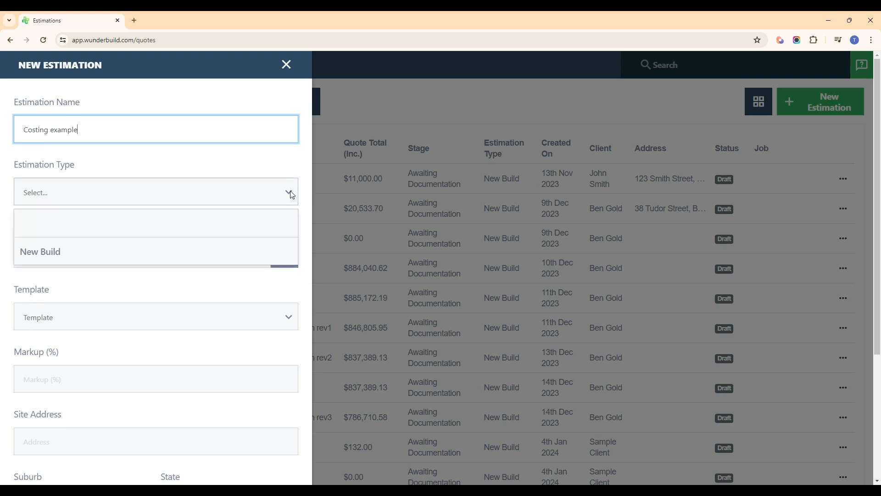
left_click(171, 244)
left_click(140, 258)
type("sa")
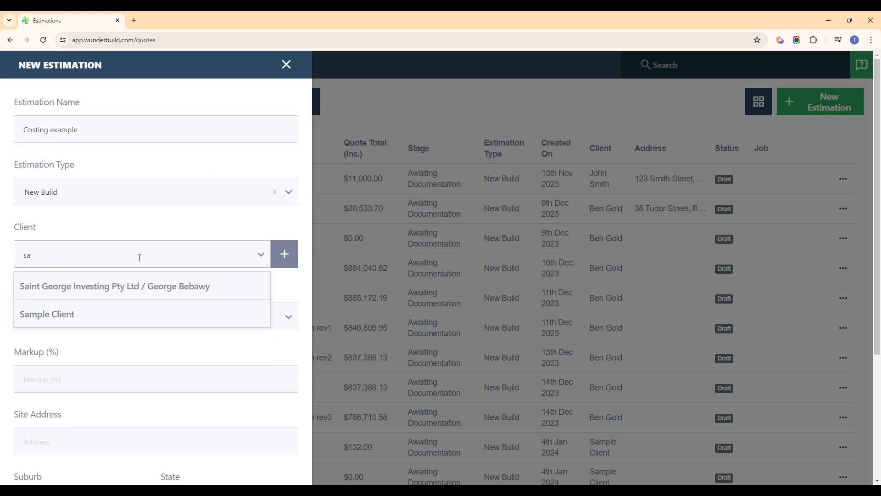
left_click(98, 315)
scroll(267, 440, "down", 2)
scroll(267, 439, "down", 2)
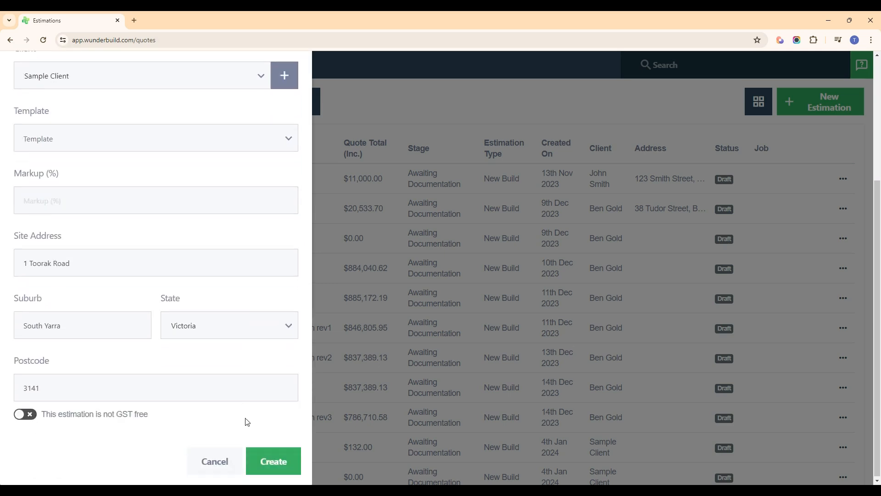
left_click(275, 458)
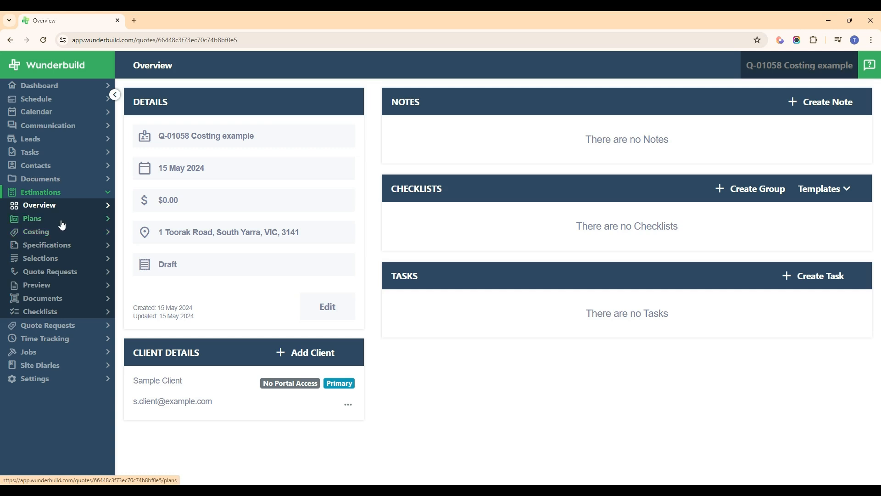
Upload "11250 Plans - floorplans and elevations.pdf" to the estimation's plans.
left_click(77, 223)
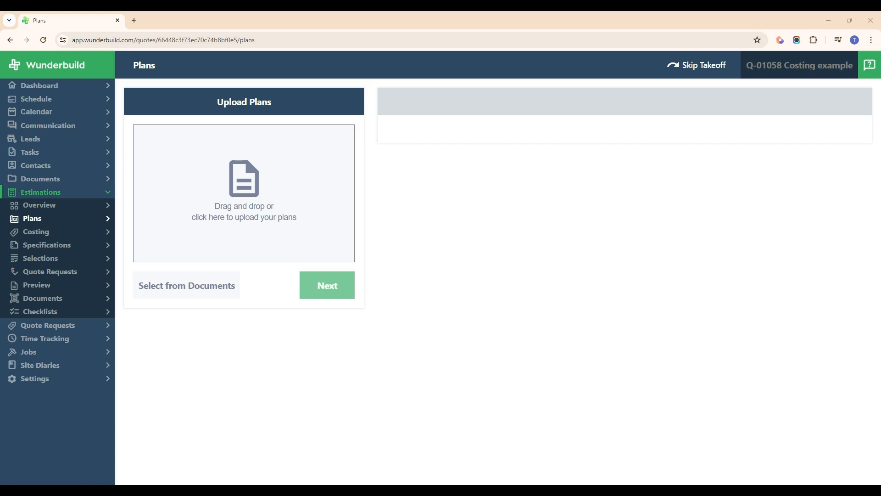
left_click_drag(879, 107, 230, 192)
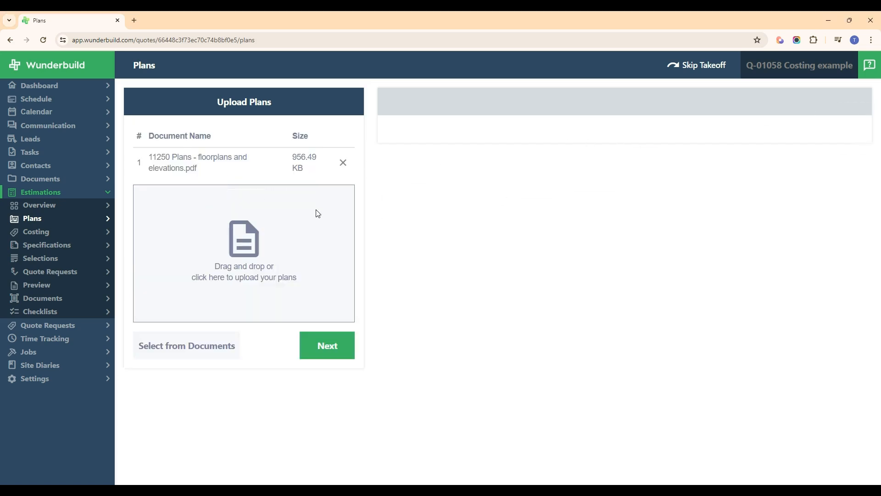
left_click(324, 351)
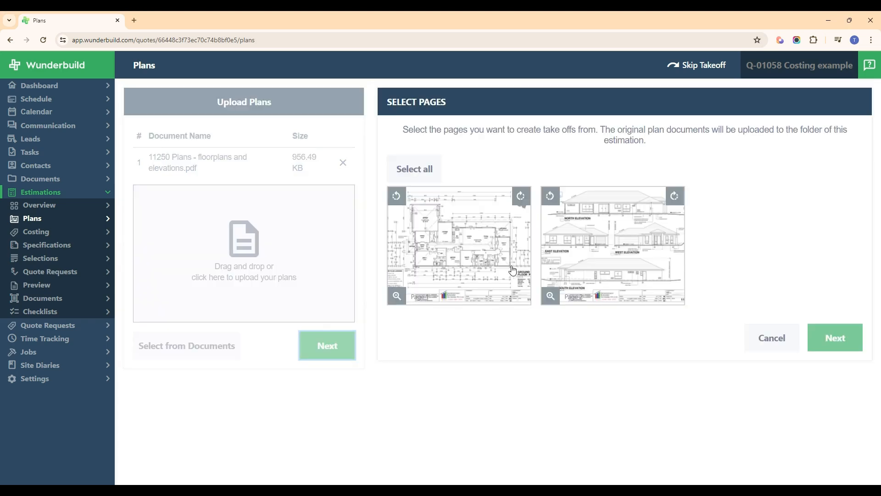
Select the floor plan and elevations pages for takeoff, and apply A3 sheet size at 1:100 scale to all pages.
left_click(473, 252)
left_click(584, 253)
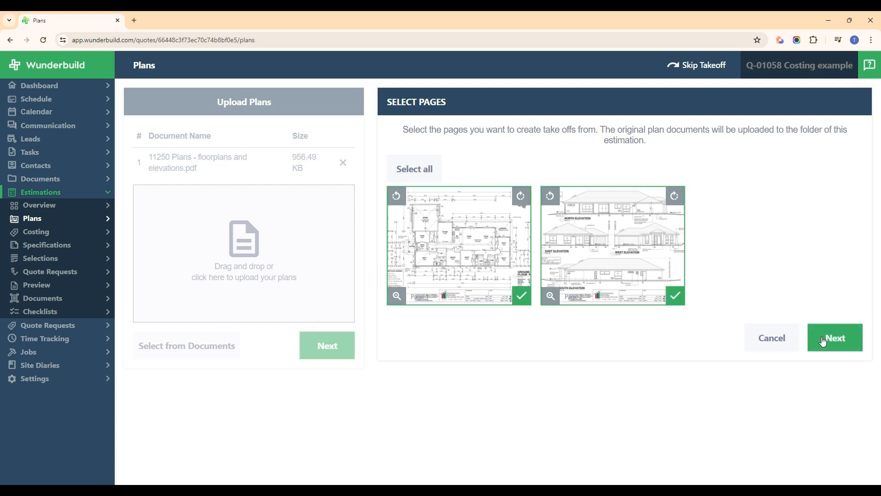
left_click(831, 345)
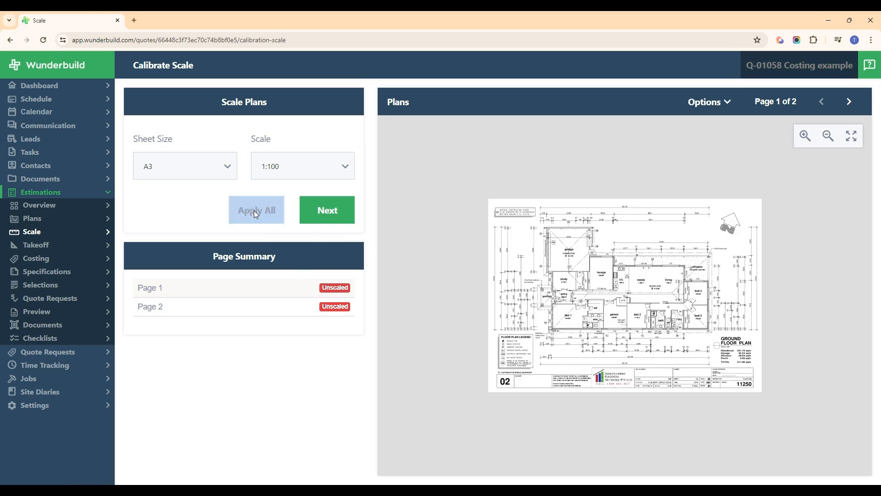
left_click(256, 212)
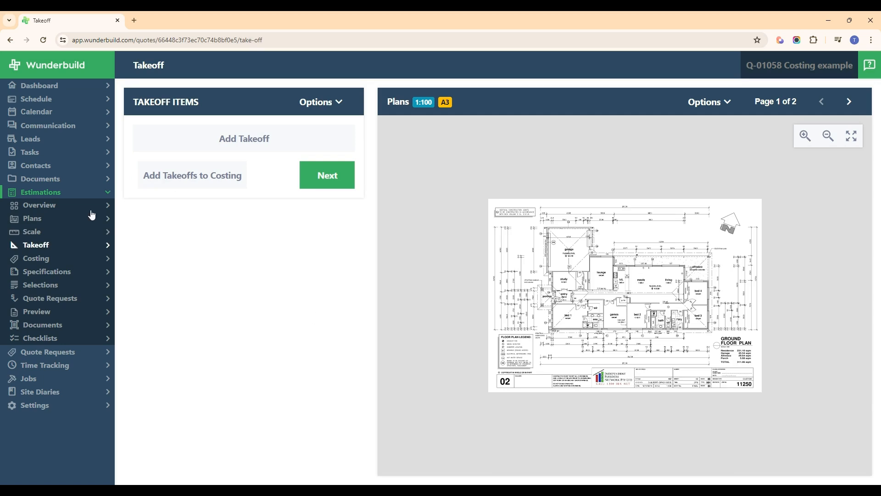
Start a new costing in the estimation with the category name "Bricks".
left_click(56, 262)
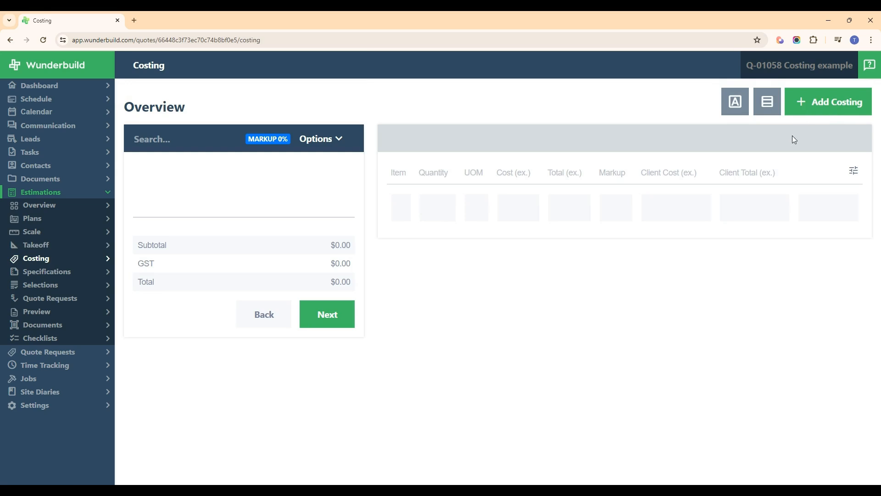
left_click(824, 102)
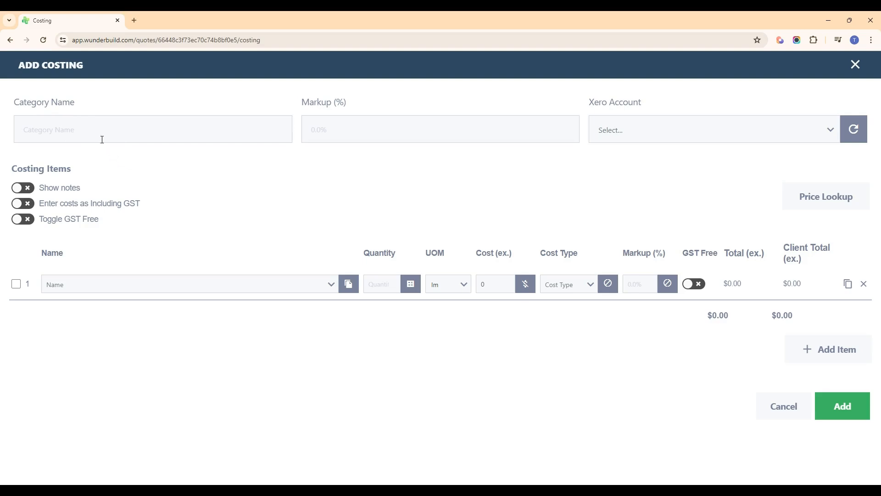
left_click(103, 139)
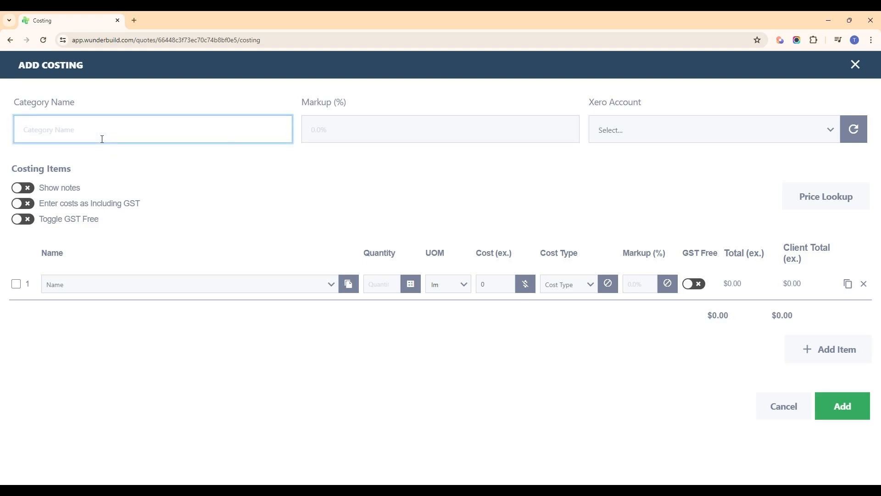
type("Bricks")
left_click(198, 173)
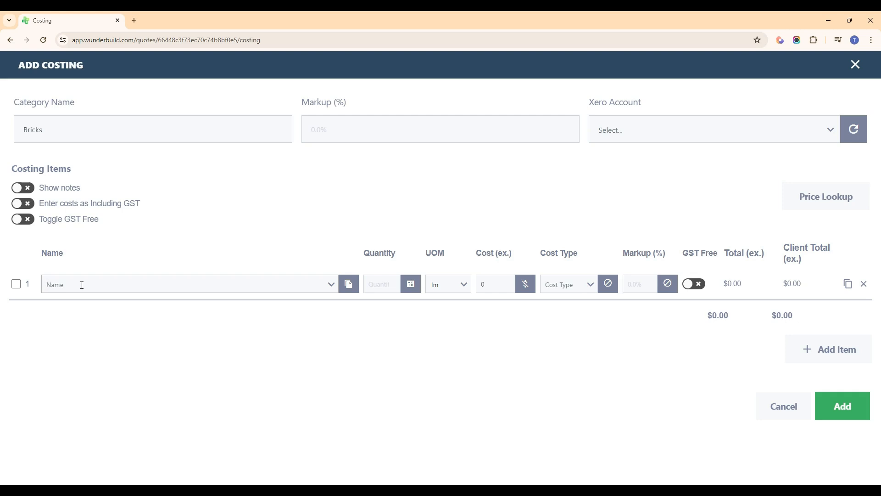
Create a costing item named "brick supply" in the first row of the Bricks category.
type("brick sup")
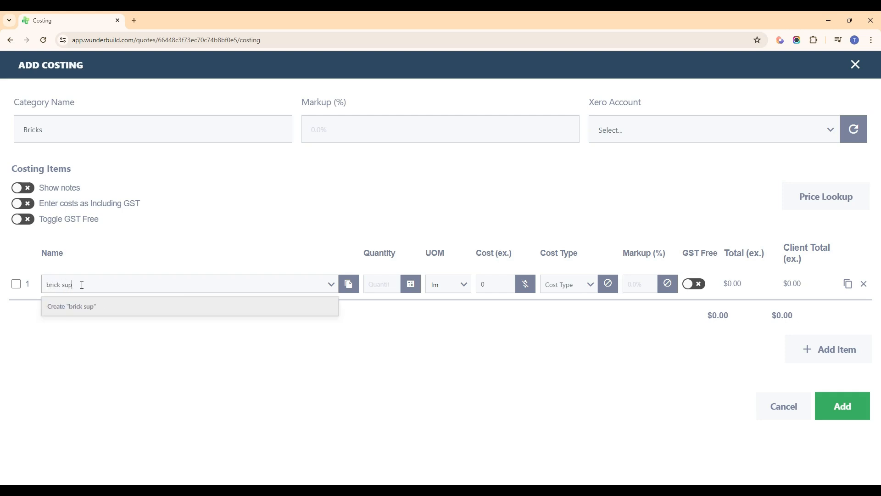
type("ply")
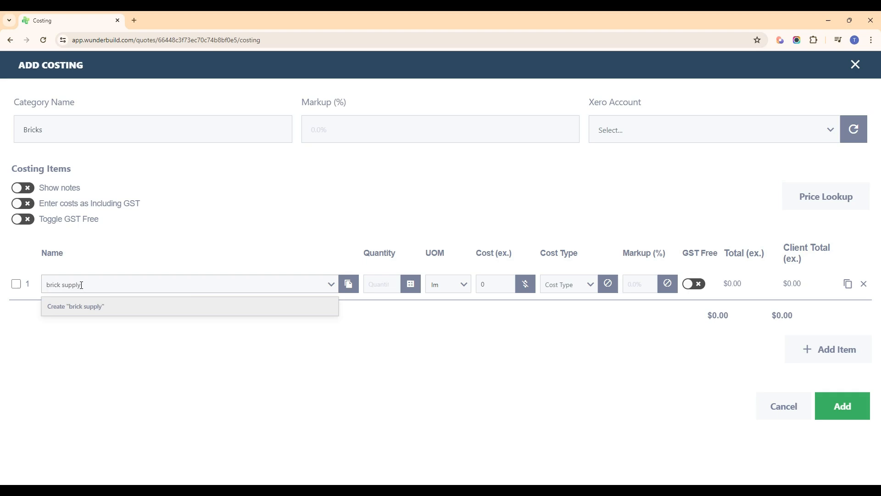
left_click(91, 306)
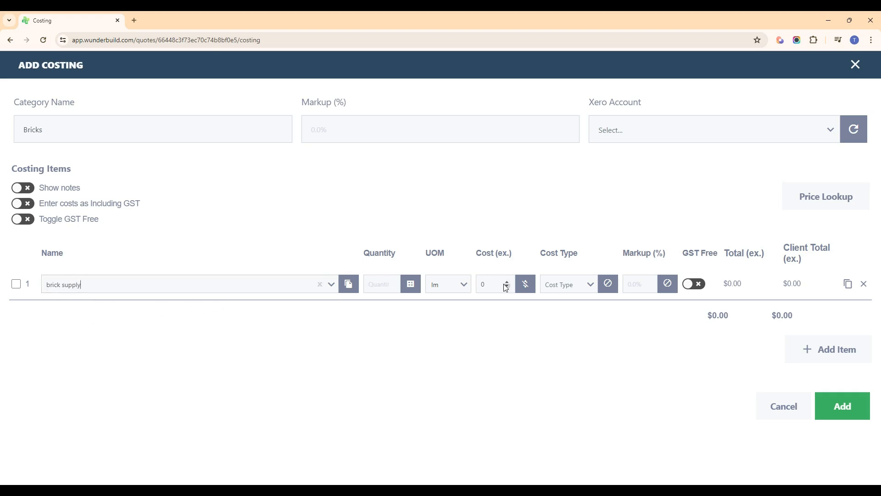
Set the brick supply item's quantity to 1000.
left_click(379, 286)
type("1000")
left_click(397, 313)
Open the quantity calculator for brick supply and check which takeoff quantities can be inserted.
left_click(414, 286)
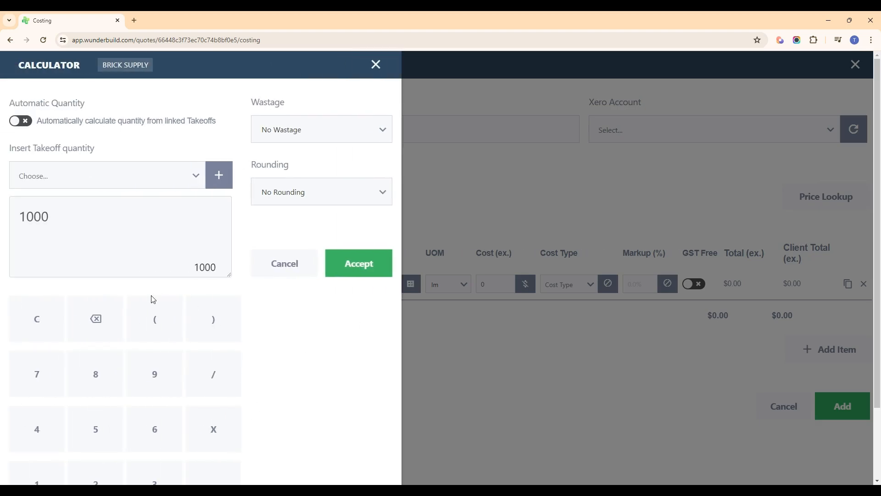
scroll(178, 331, "down", 1)
scroll(179, 342, "up", 1)
left_click(198, 178)
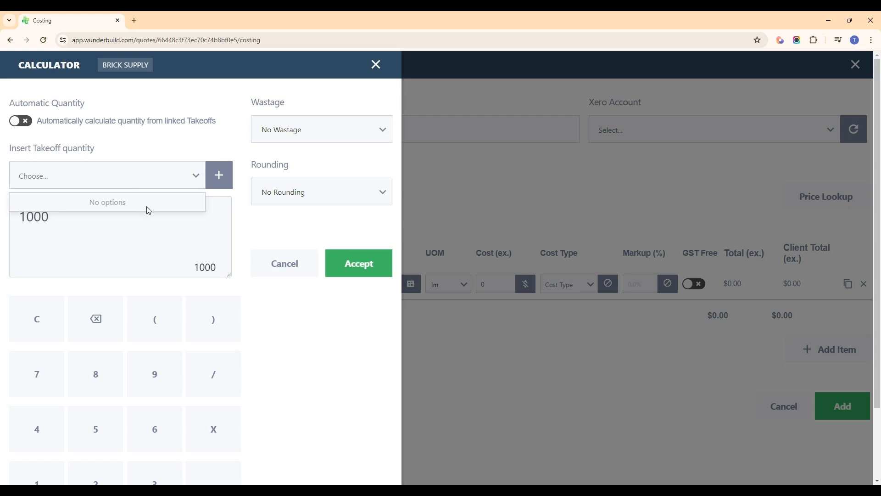
Try a new brick supply takeoff measured in m² on the elevations page, and cancel it along with the calculator.
left_click(220, 177)
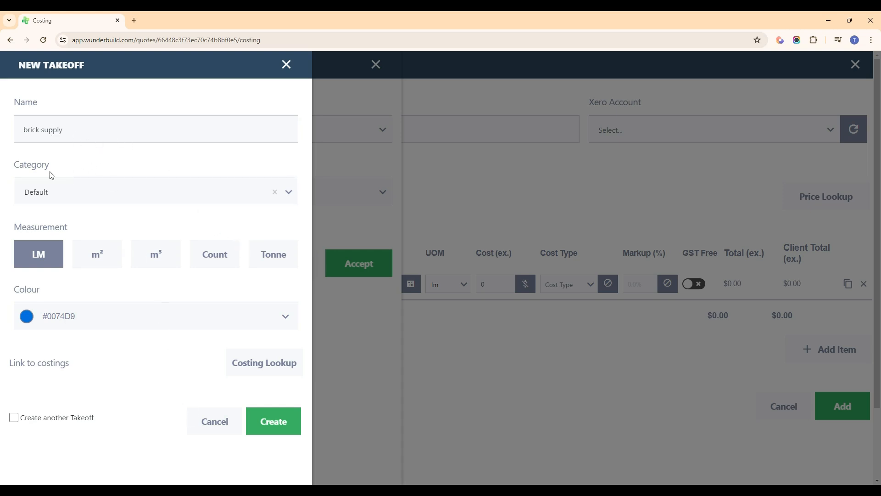
left_click(97, 259)
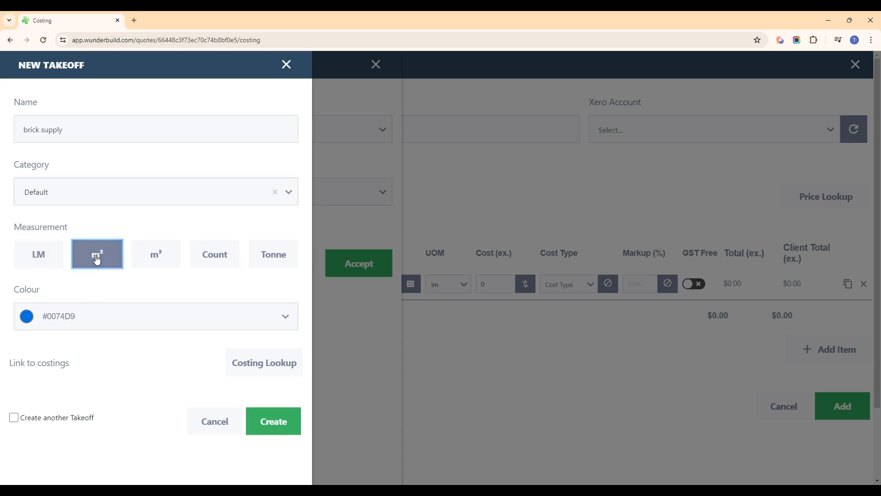
left_click(272, 426)
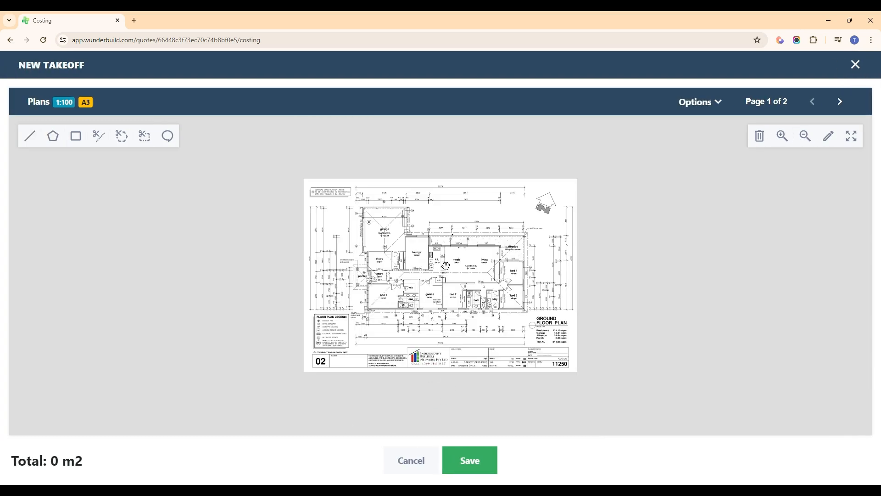
left_click(841, 101)
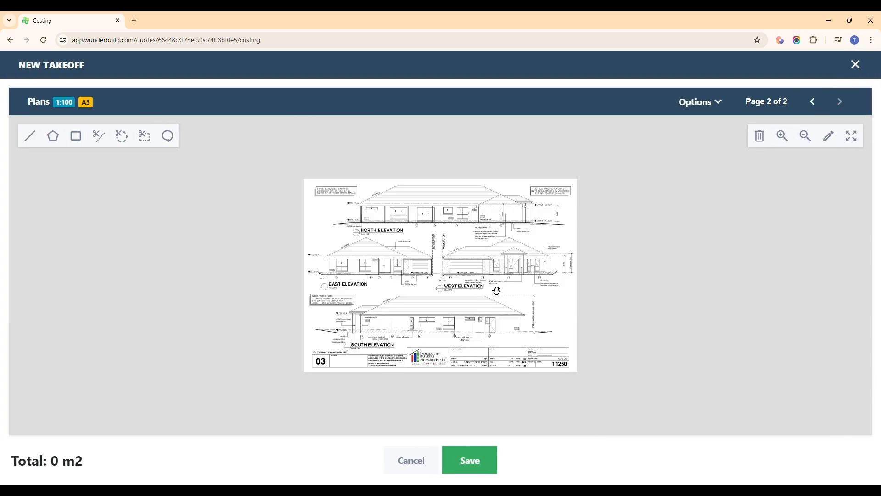
scroll(500, 285, "up", 5)
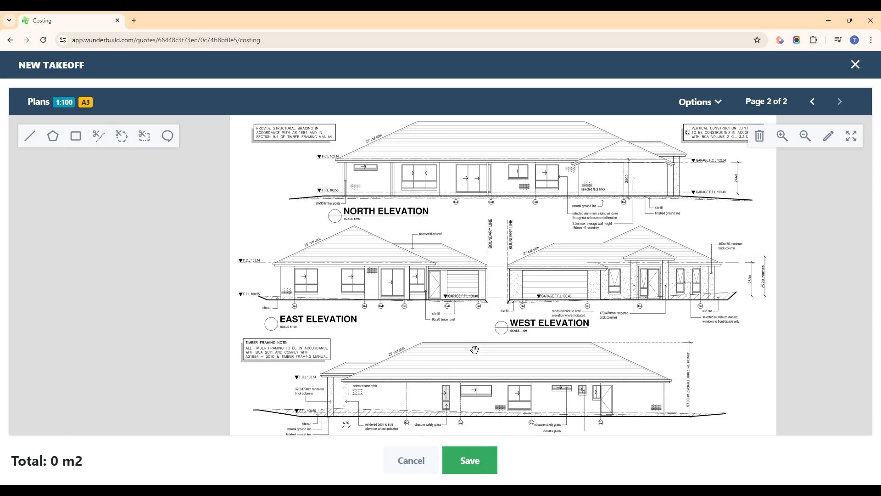
left_click(415, 465)
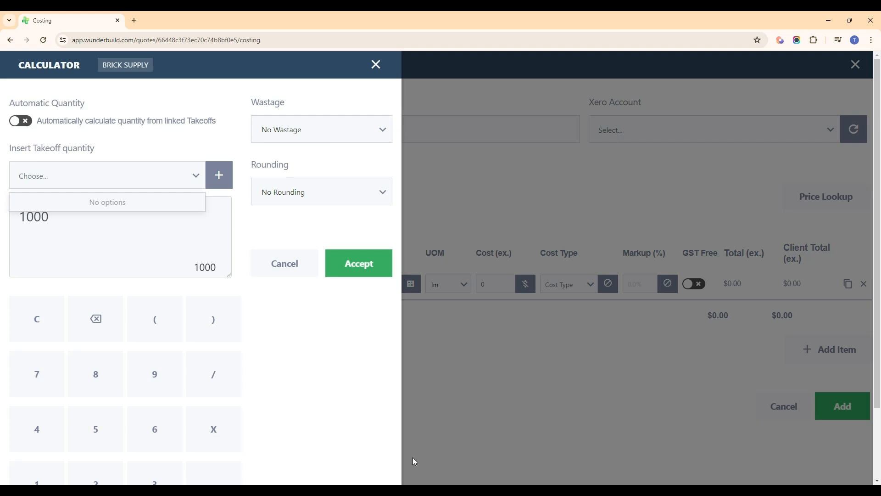
left_click(198, 177)
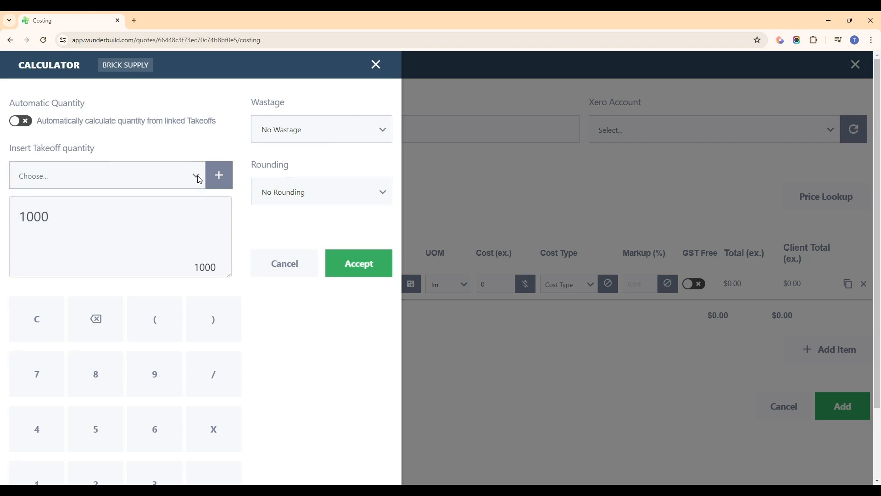
left_click(285, 264)
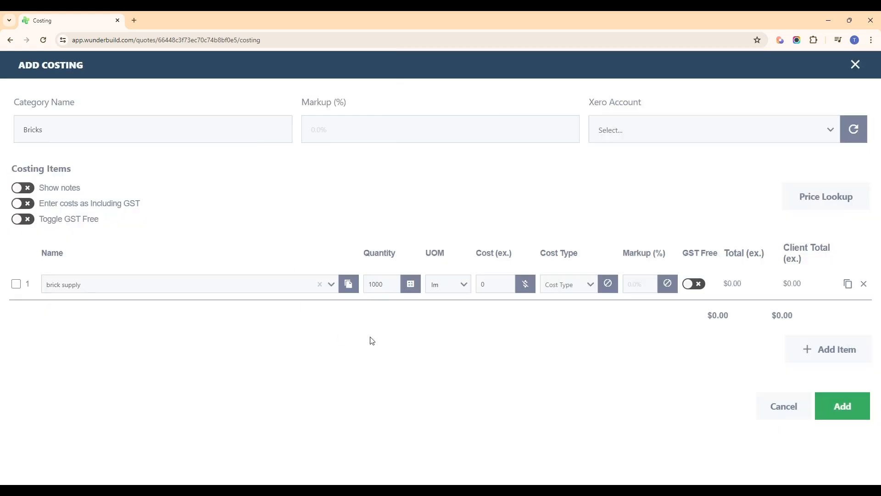
Create the unit of measure "each" for the brick supply item.
left_click(463, 284)
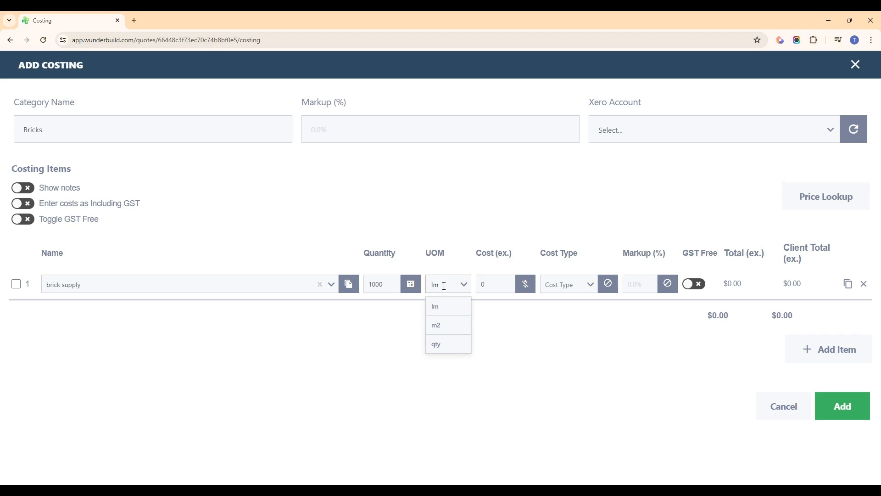
type("eac")
type("j")
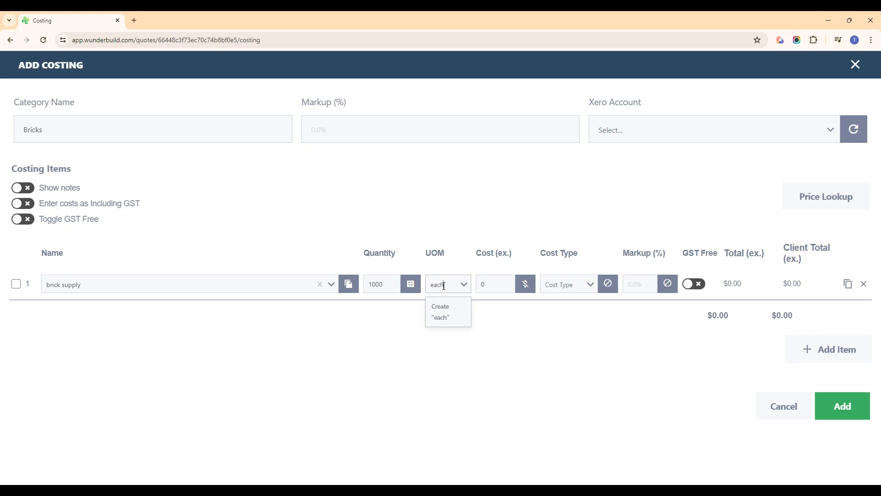
left_click(443, 308)
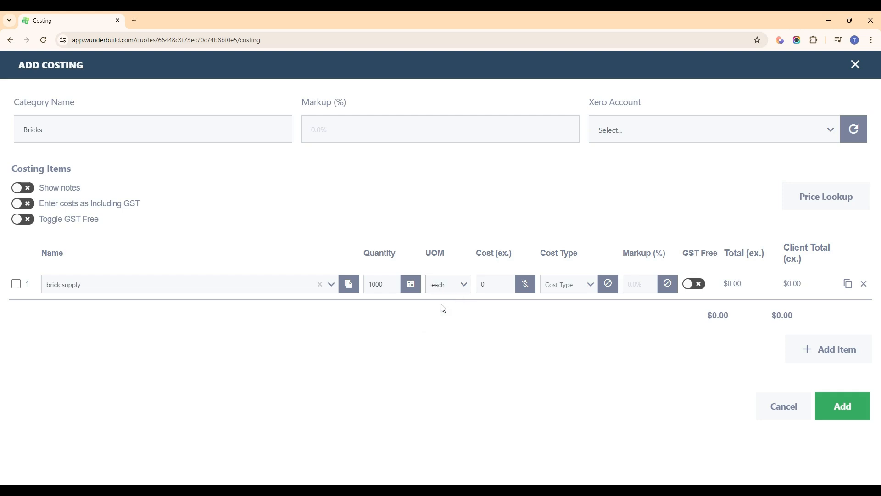
Set the brick supply quantity to 1 and create the unit of measure "per thou" for it.
double_click(383, 284)
type("1")
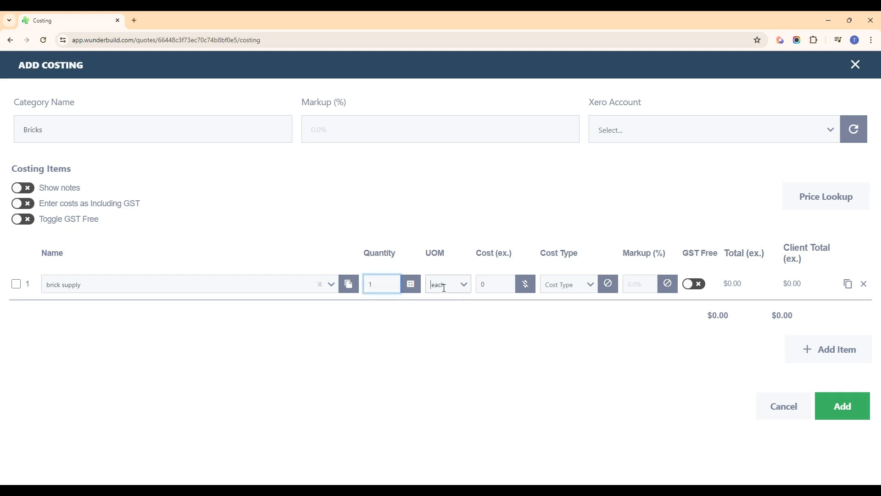
type("per ")
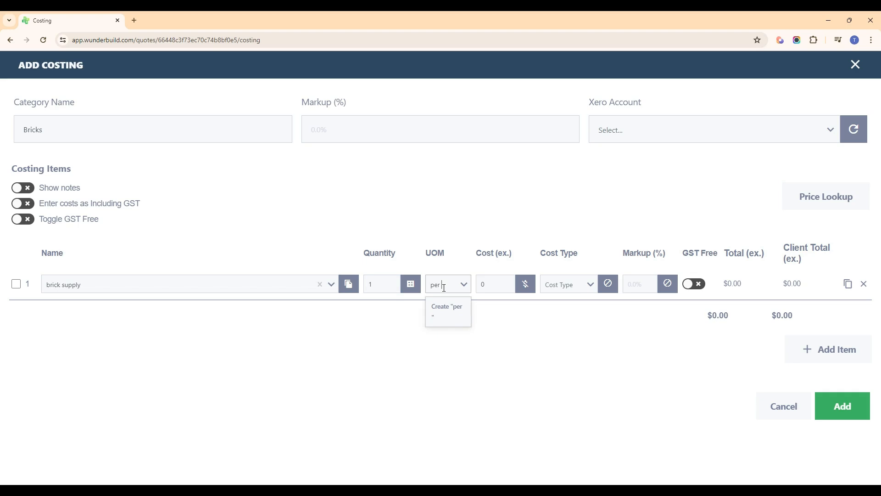
type("thoui")
left_click(434, 313)
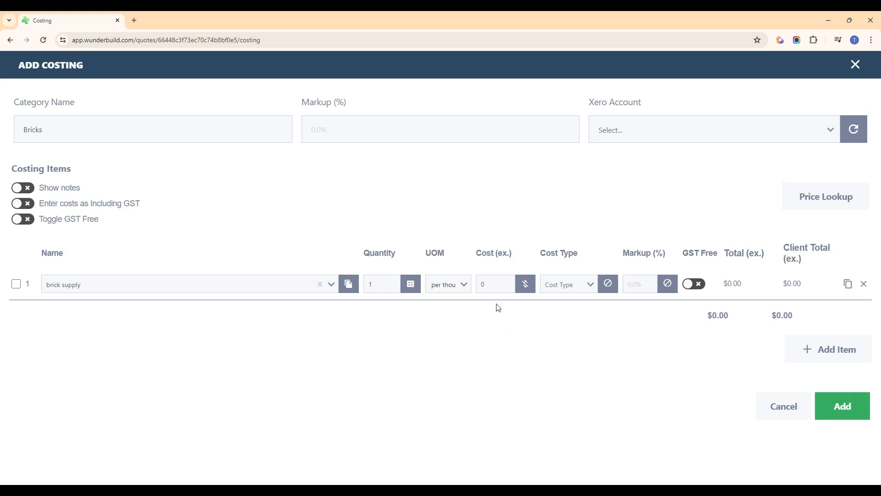
Set the brick supply cost excluding GST to 950.
left_click(483, 285)
left_click(497, 346)
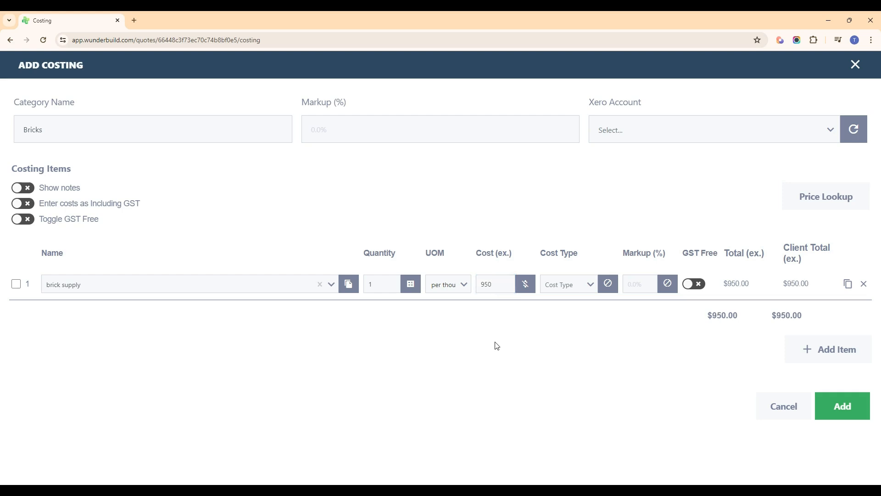
Replace brick supply with the Category 1 bricks price for Melb zone 1, 2 and Geelong delivery from the Bricks price list.
left_click(525, 285)
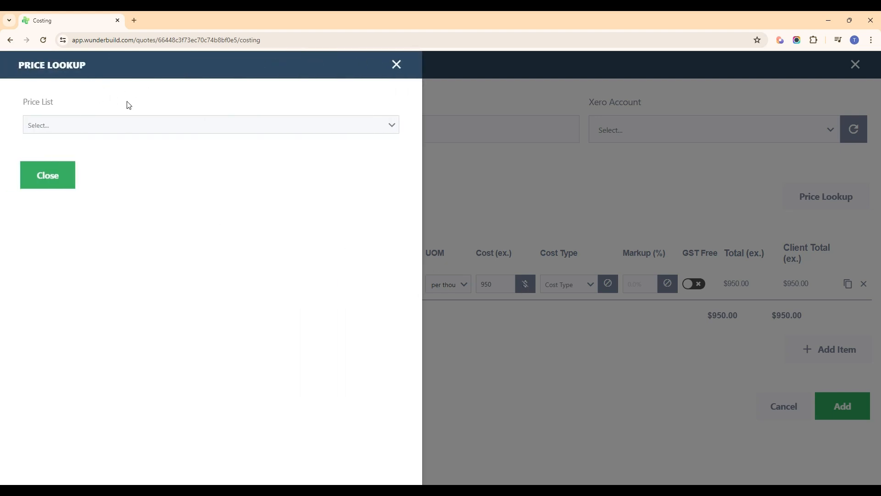
left_click(392, 126)
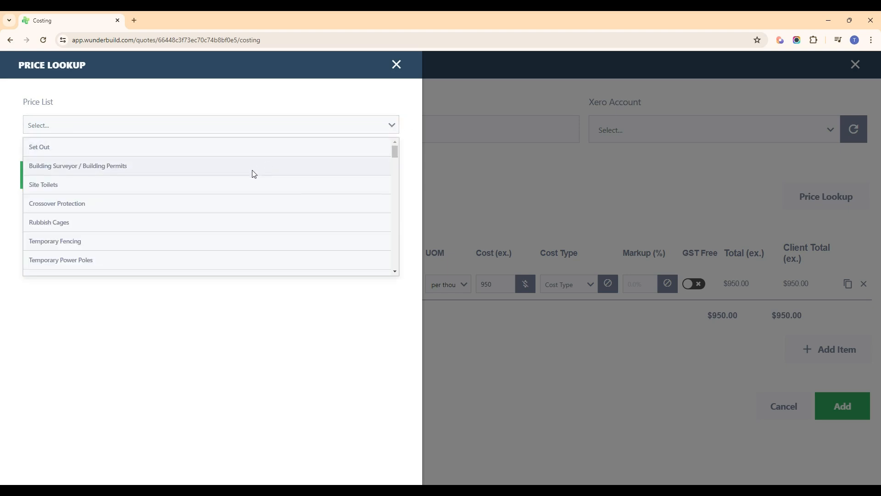
scroll(254, 174, "down", 1)
type("brick")
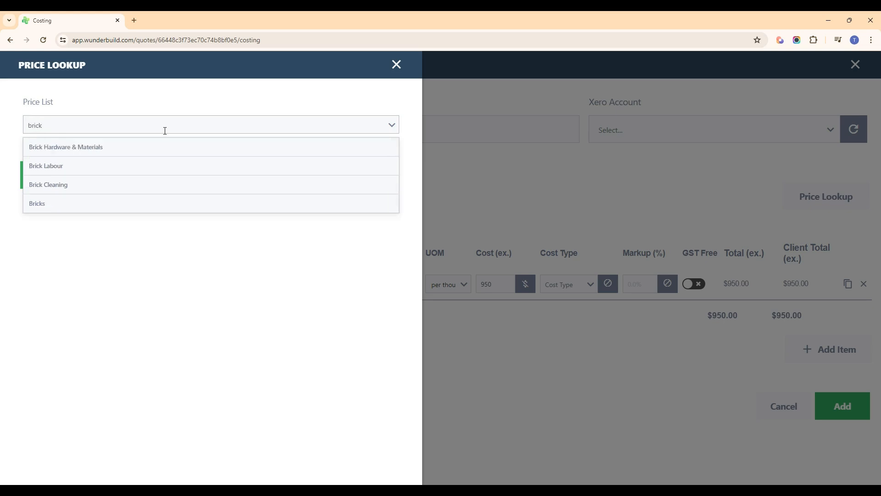
left_click(43, 203)
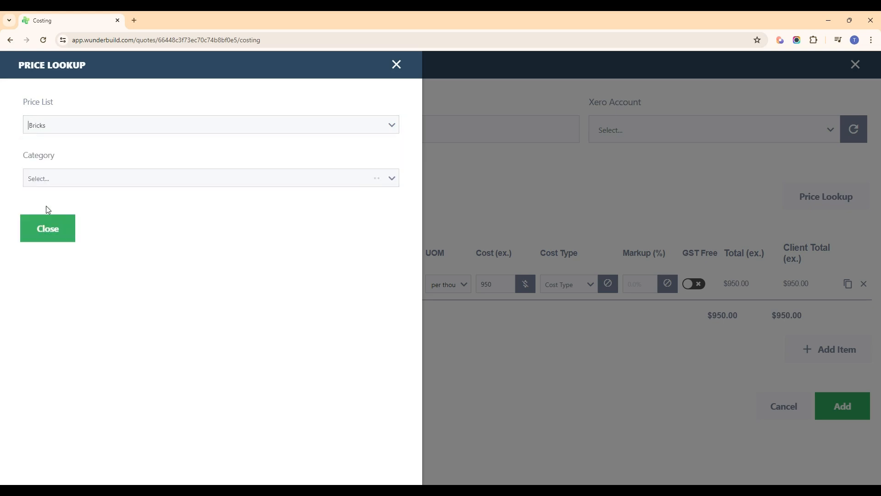
left_click(387, 184)
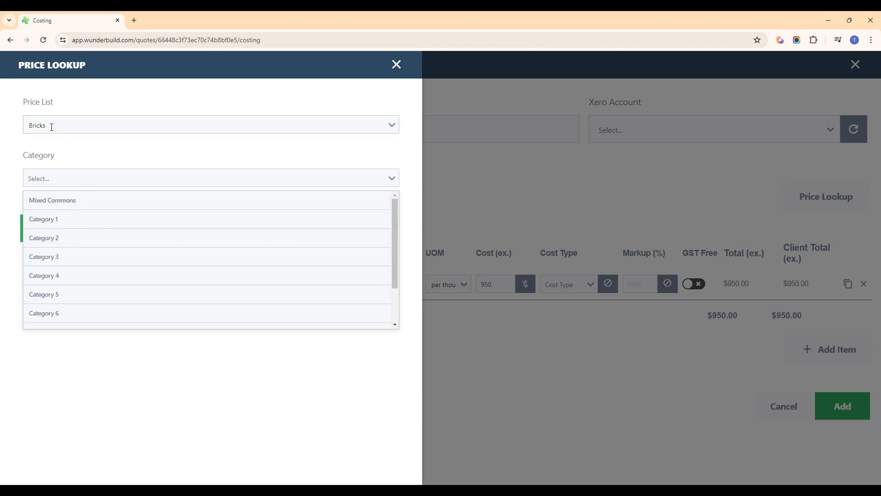
left_click(76, 223)
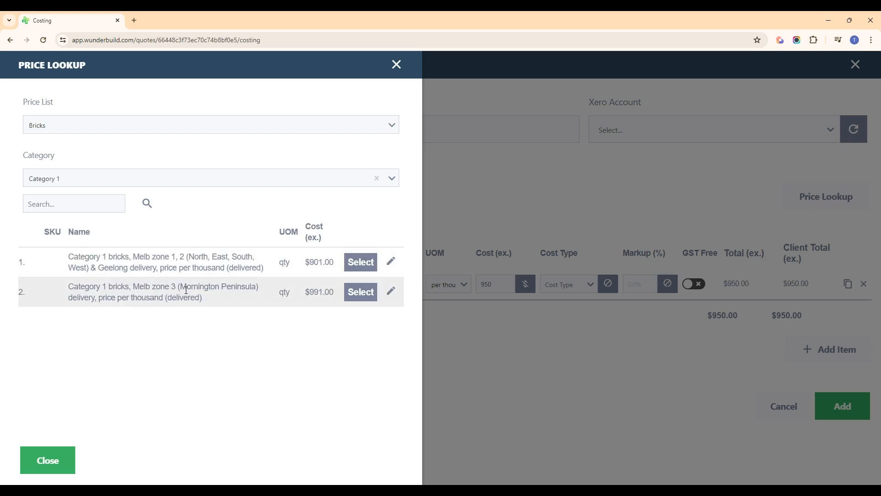
left_click(361, 263)
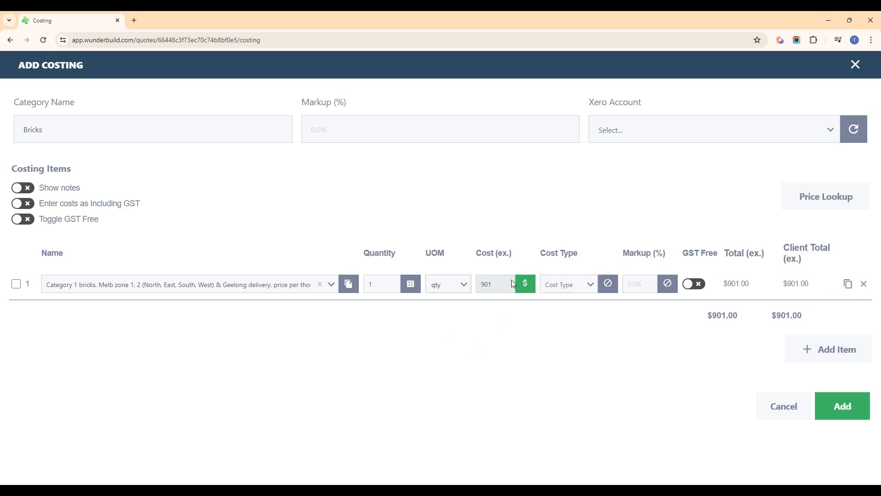
Set the Category 1 bricks item's cost type to Material and cycle through the distribution options beside it.
left_click(590, 286)
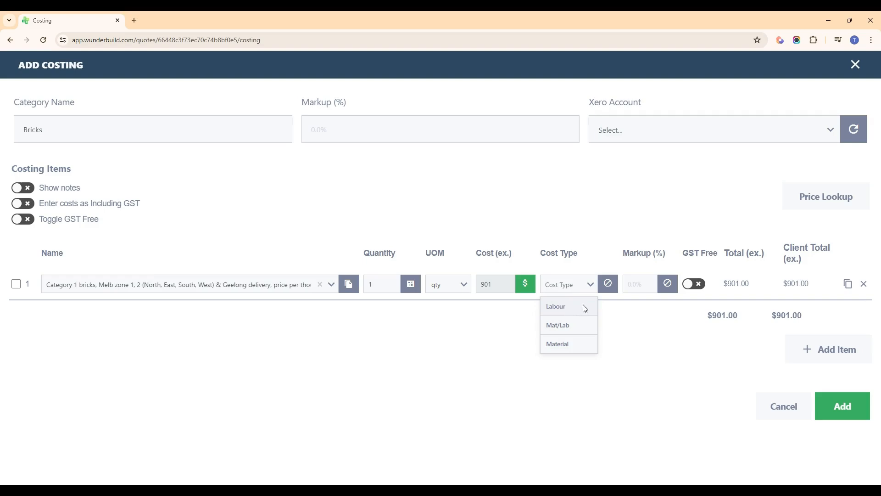
left_click(567, 346)
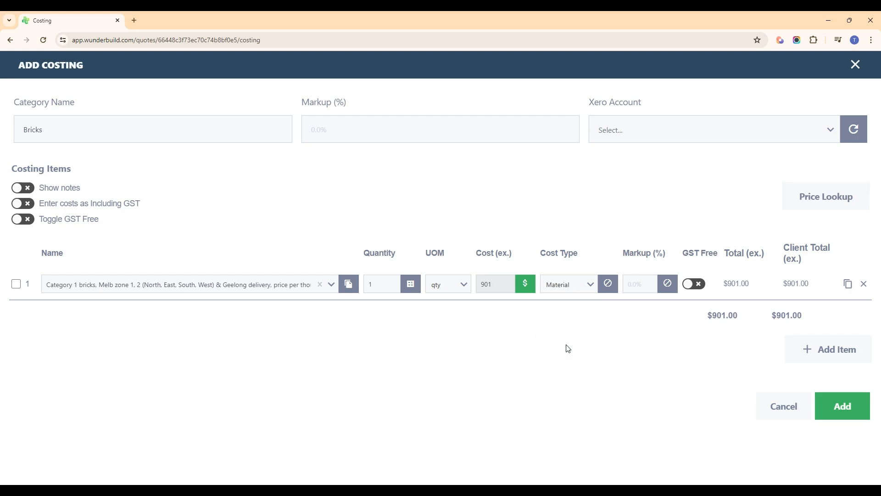
left_click(614, 286)
left_click(613, 287)
left_click(614, 286)
left_click(613, 287)
left_click(607, 288)
Try a 10% markup on the Category 1 bricks with its distribution options, and switch GST Free on and off.
left_click(635, 285)
type("10")
left_click(668, 285)
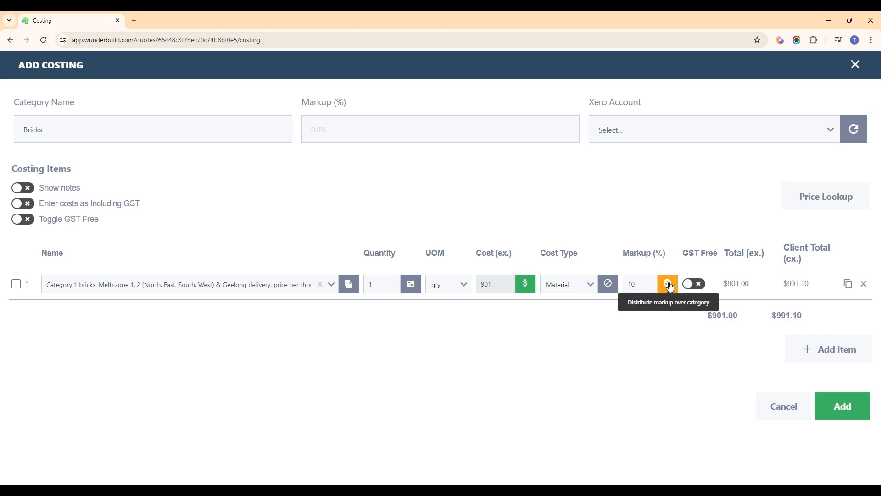
left_click(669, 286)
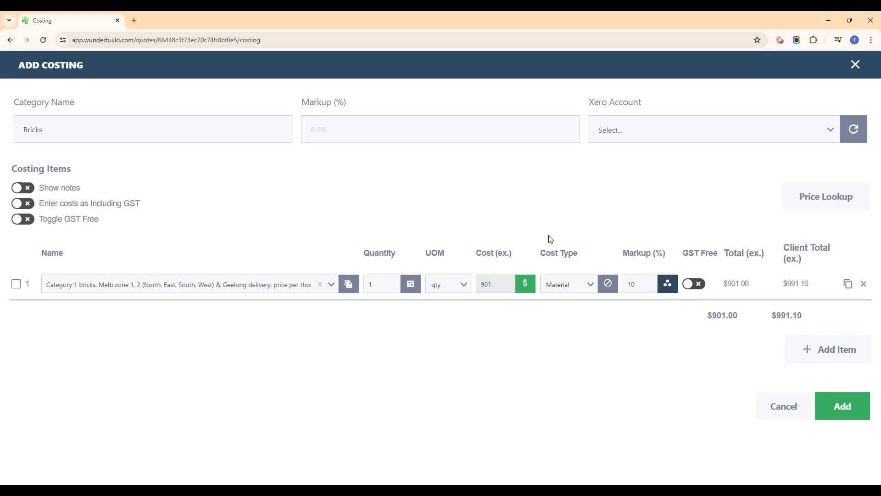
left_click(668, 291)
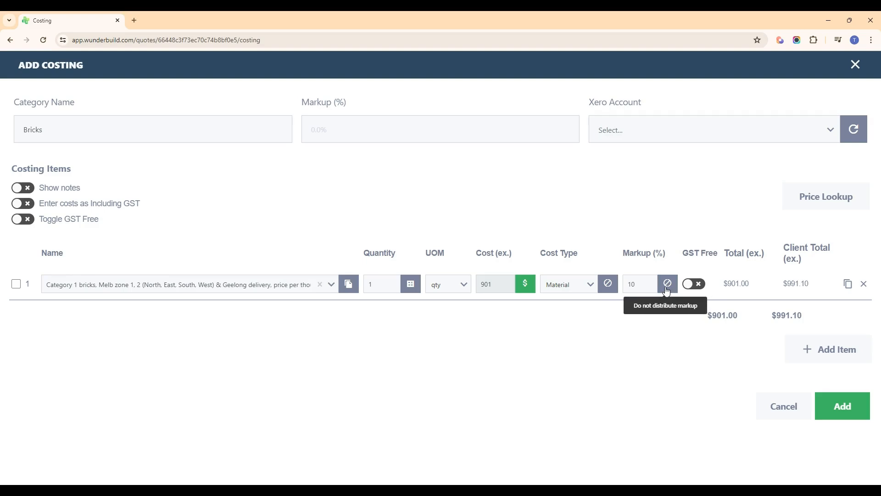
left_click(693, 285)
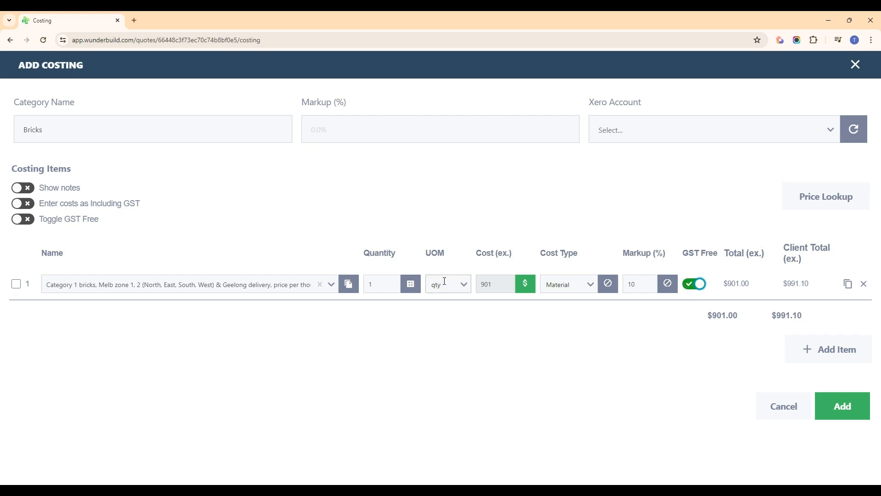
left_click(695, 285)
Set the markup of the Category 1 bricks item to 0.
left_click(637, 288)
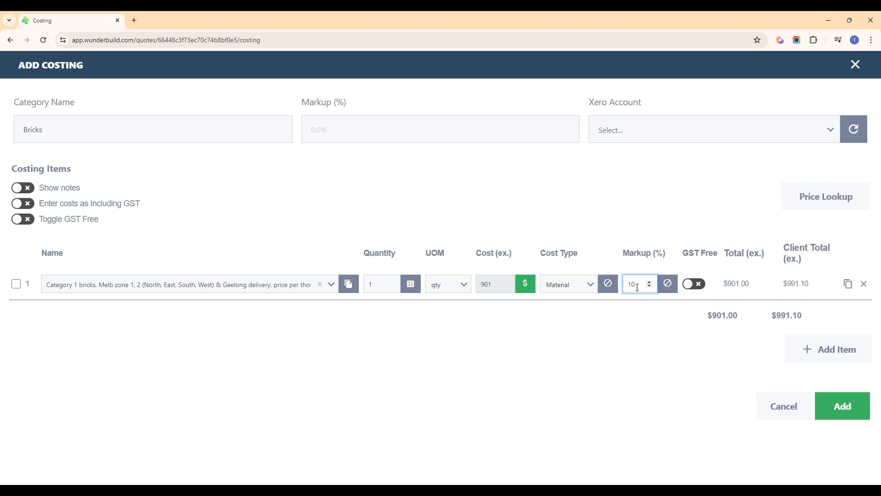
key("BackSpace")
key("BackSpace")
type("6")
left_click(651, 340)
Add a second costing item using the assembly Bricks (Standard 230mm X 76mm).
left_click(816, 357)
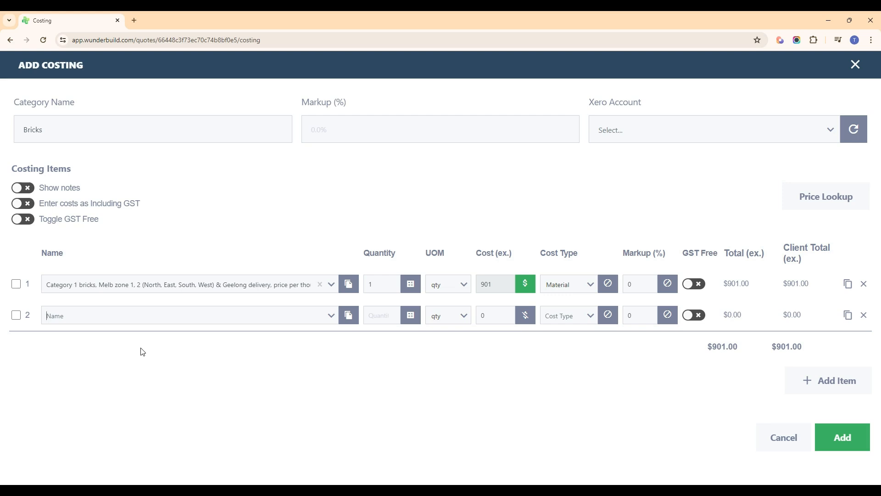
type("br")
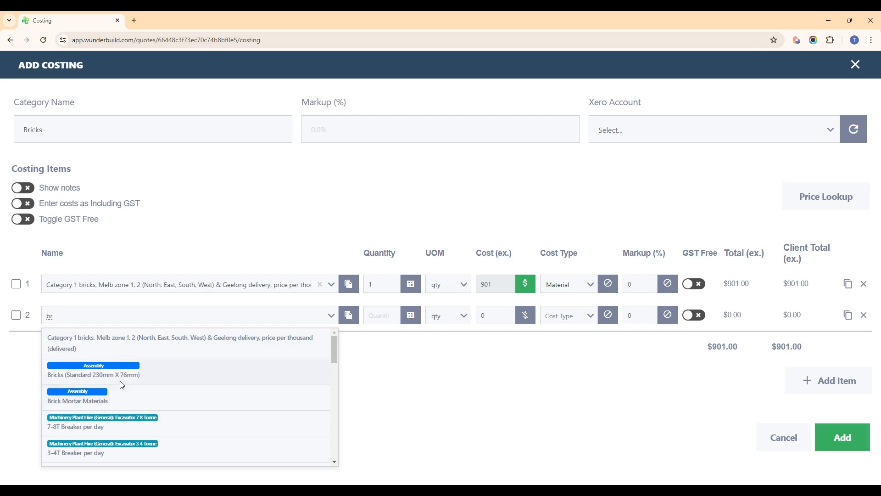
left_click(108, 375)
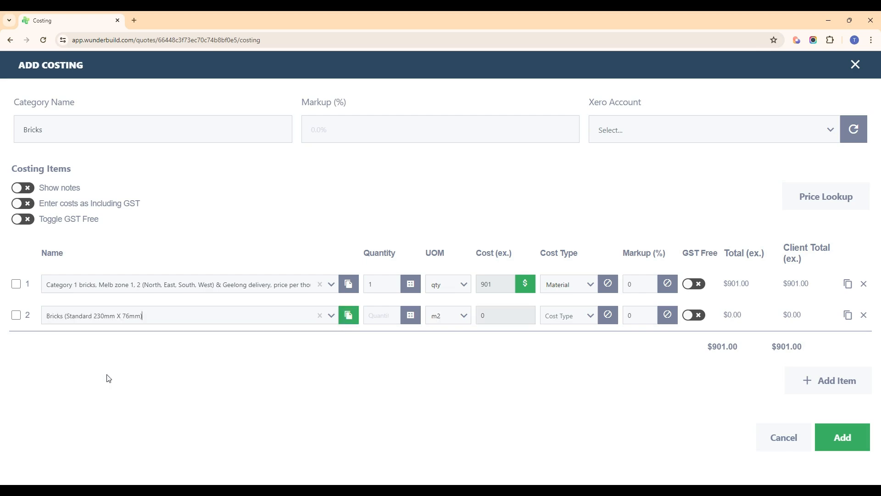
Set the cost of the brick item inside the Bricks (Standard 230mm X 76mm) assembly to 1 and update the assembly.
left_click(349, 317)
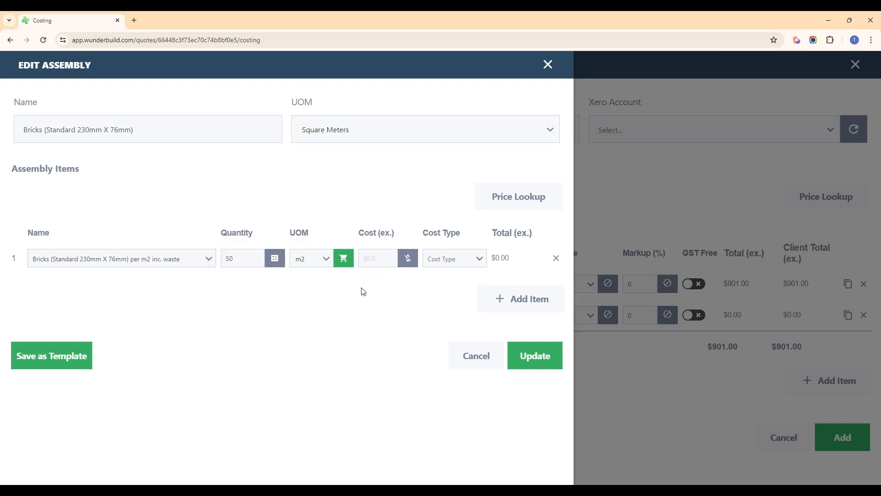
left_click(368, 262)
type("1")
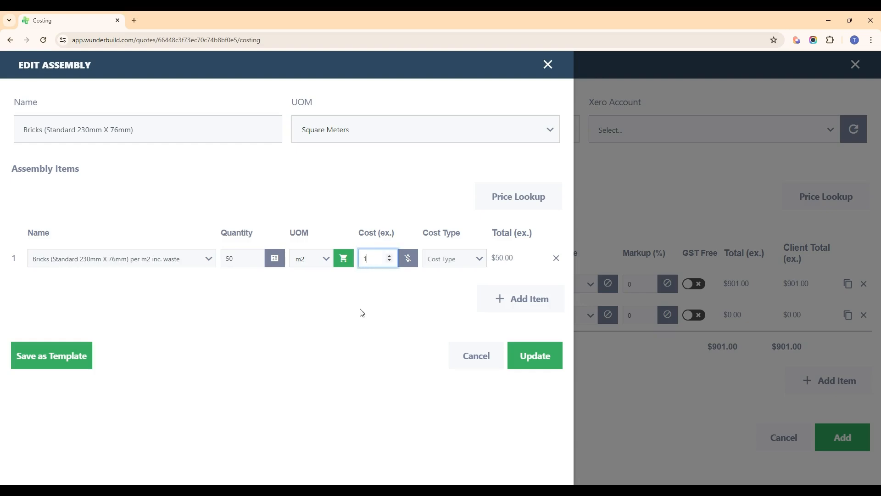
left_click(535, 356)
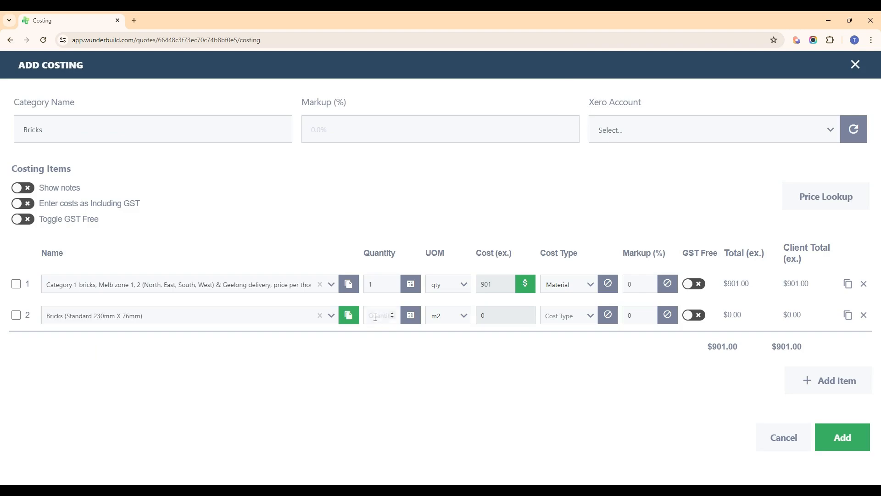
Set the quantity of the Bricks (Standard 230mm X 76mm) assembly to 10 and review its total quantity and cost.
left_click(375, 317)
type("10")
left_click(417, 386)
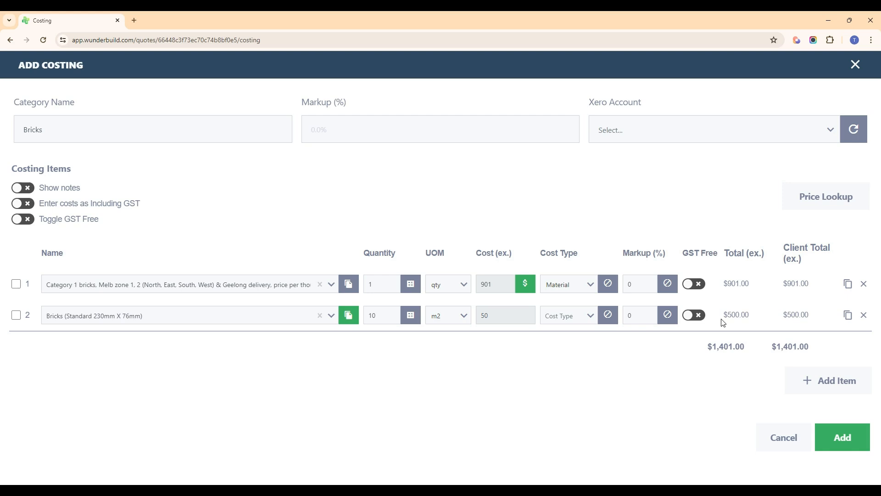
left_click(349, 315)
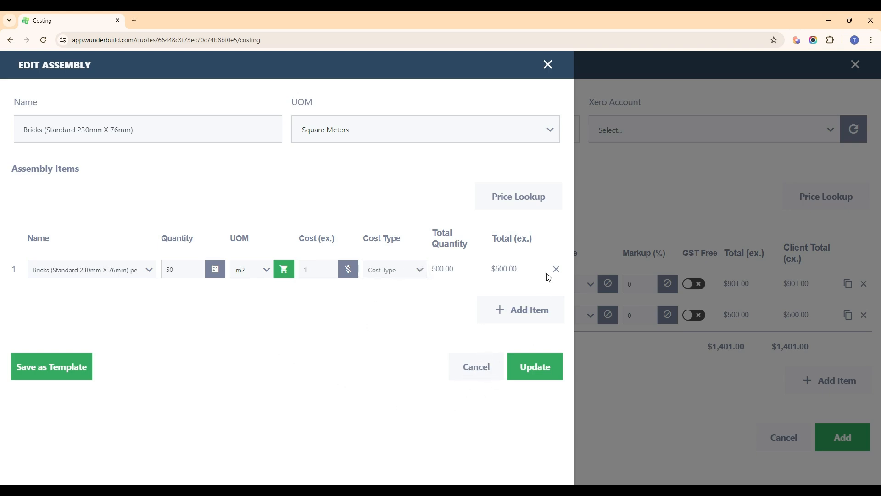
left_click(547, 65)
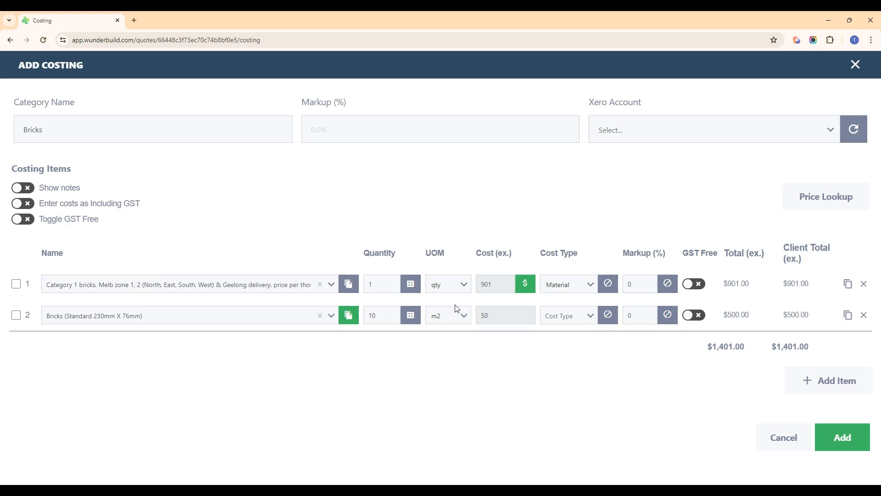
Add Category 5 bricks for Melb zone 1, 2 and Geelong delivery as the third item and check its linked price list entry.
left_click(828, 384)
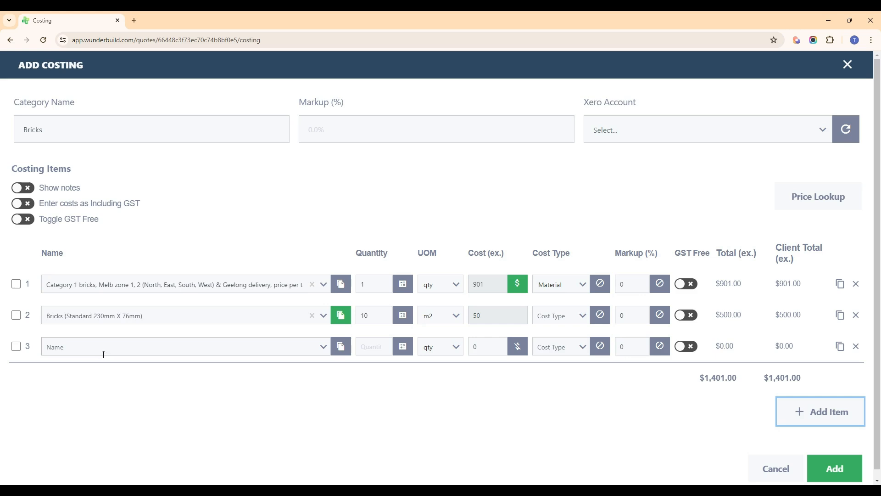
left_click(76, 347)
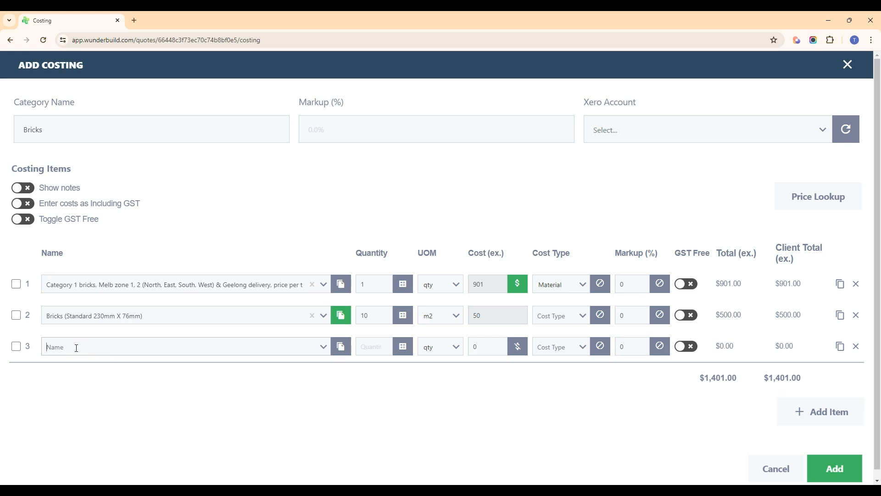
type("cate")
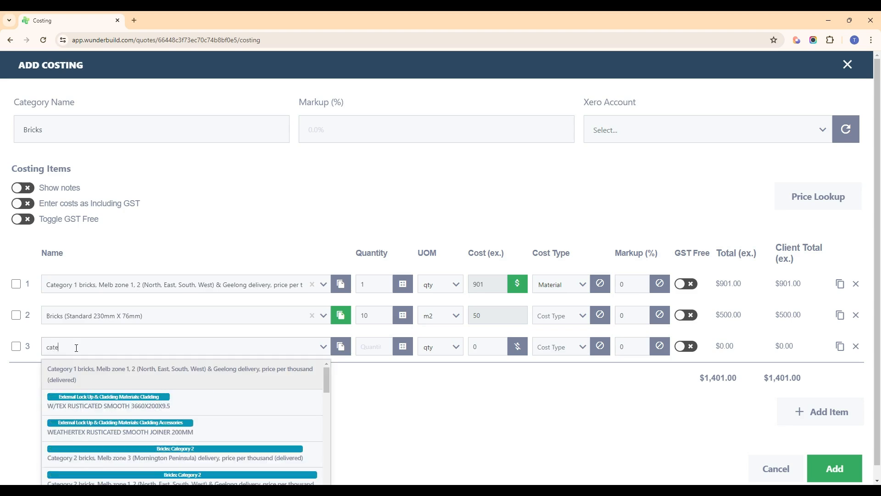
type("gory")
scroll(235, 408, "down", 2)
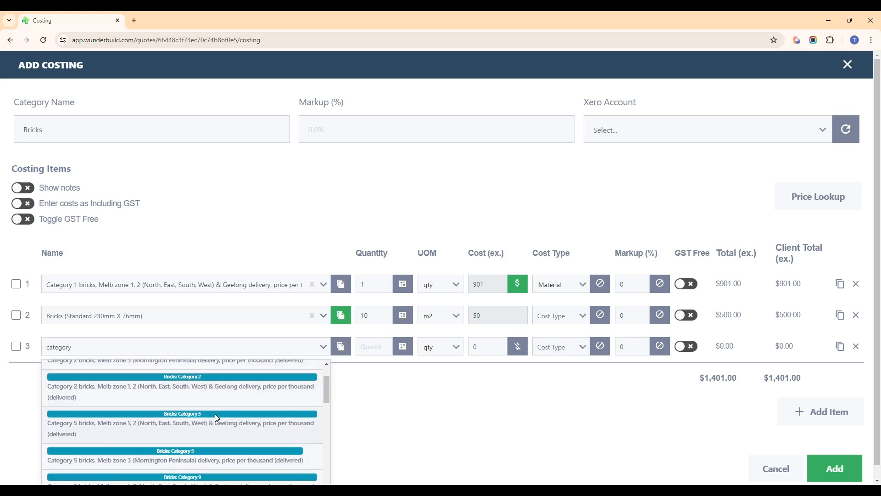
scroll(215, 414, "up", 2)
scroll(192, 406, "down", 2)
scroll(149, 363, "up", 2)
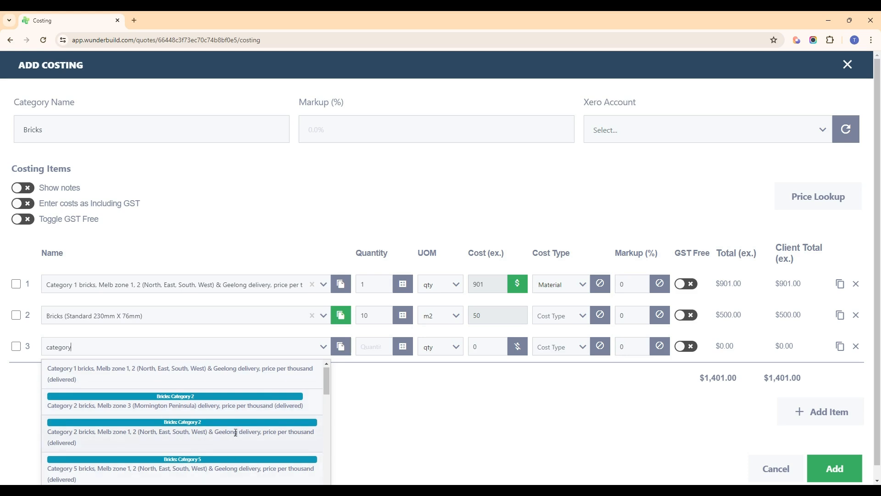
scroll(204, 436, "down", 2)
left_click(208, 435)
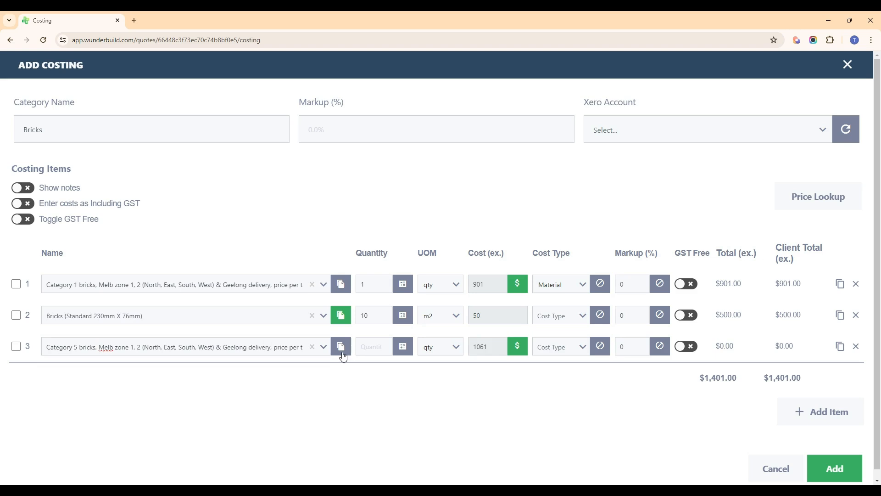
left_click(517, 347)
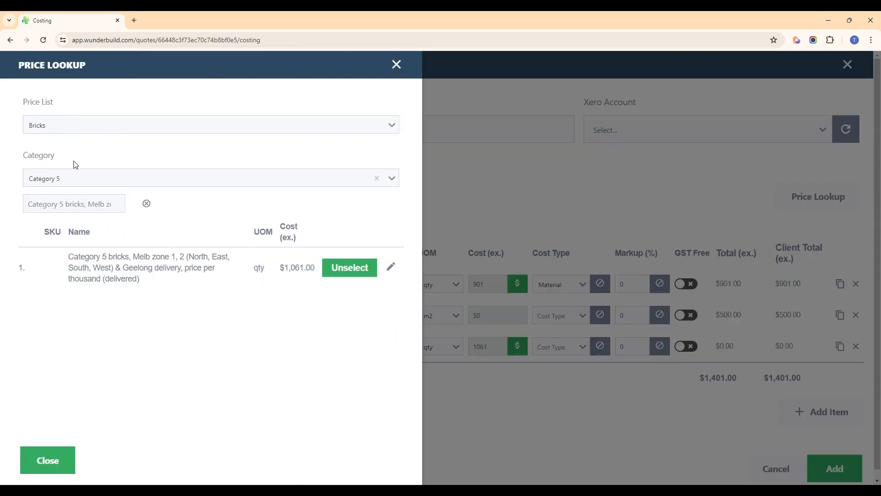
left_click(397, 67)
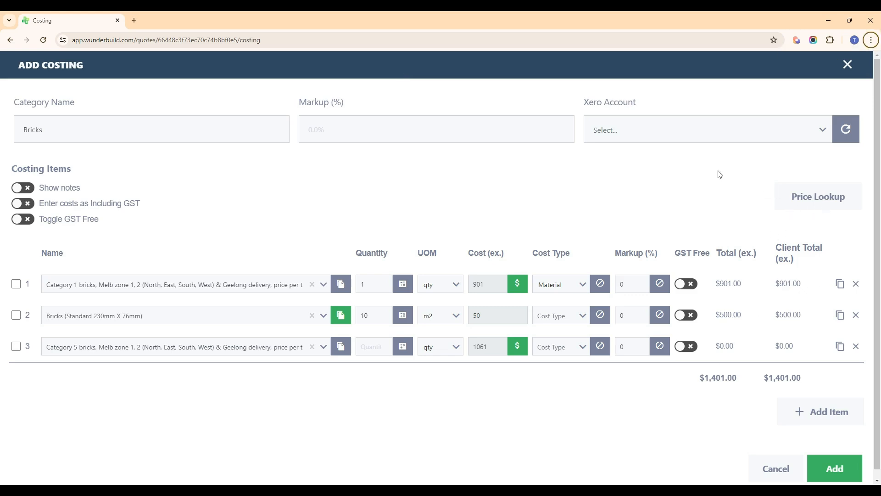
Use the price lookup to add 190 block - allow 200 laid per day from the Brick Labour list's Brick / Block Laying Labour Rates category.
left_click(811, 200)
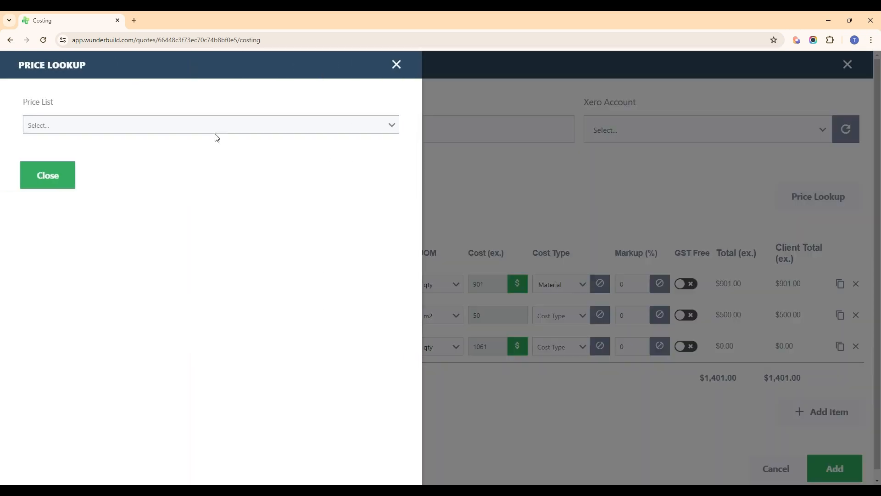
left_click(394, 132)
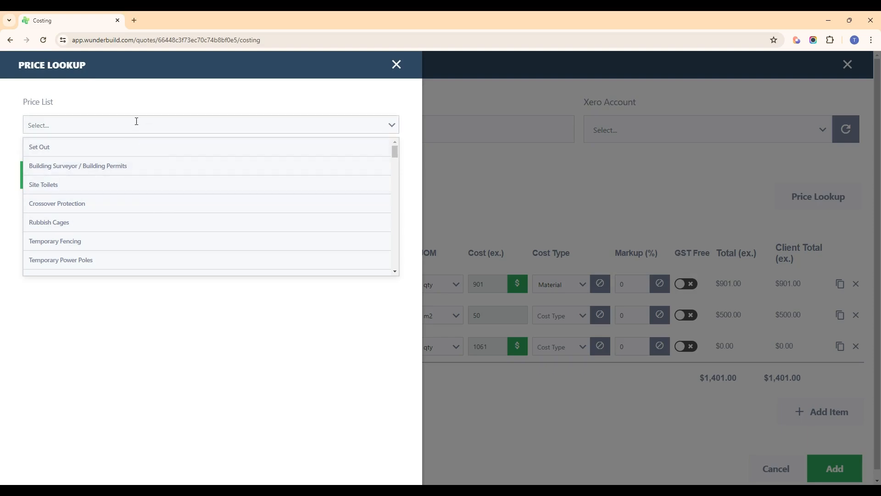
type("bric")
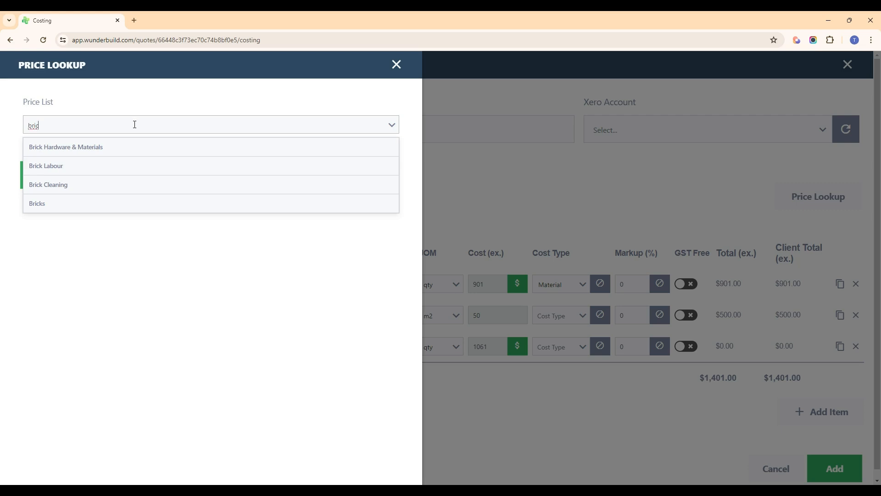
left_click(81, 167)
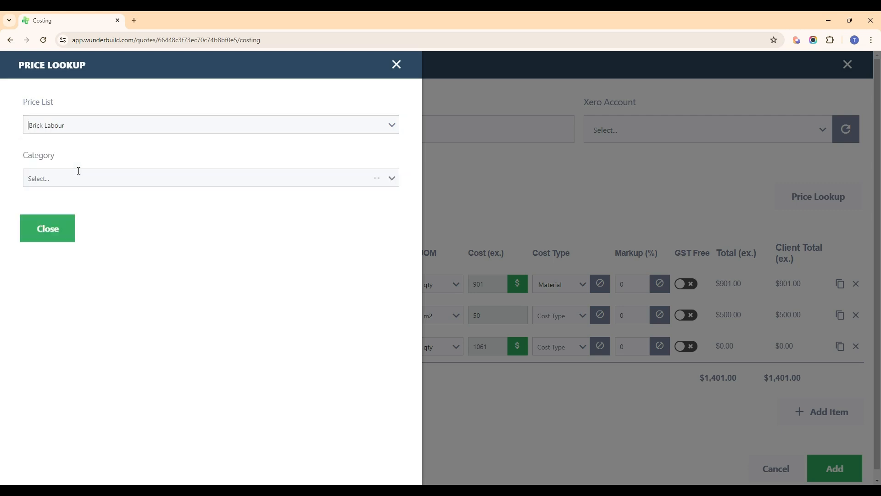
left_click(392, 186)
left_click(115, 199)
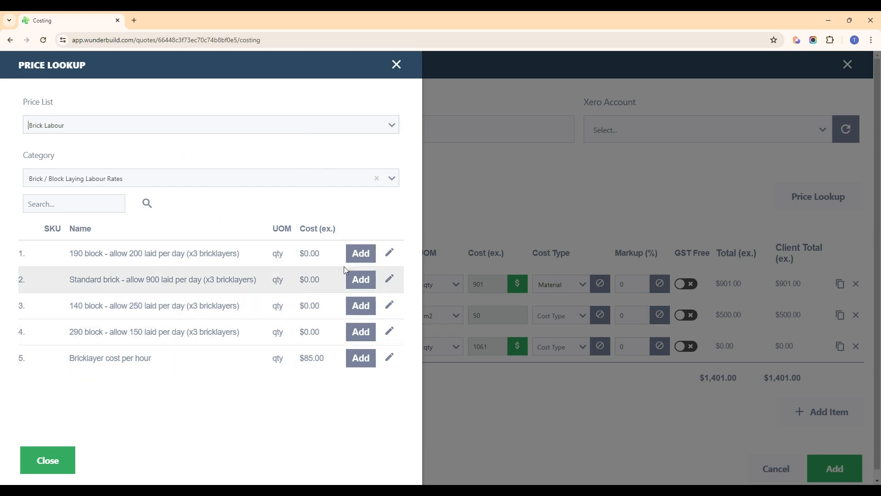
left_click(361, 253)
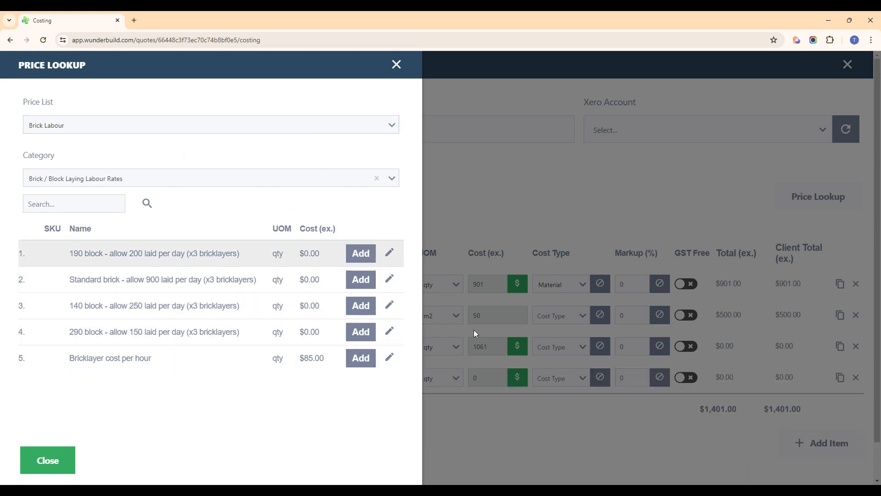
left_click(397, 65)
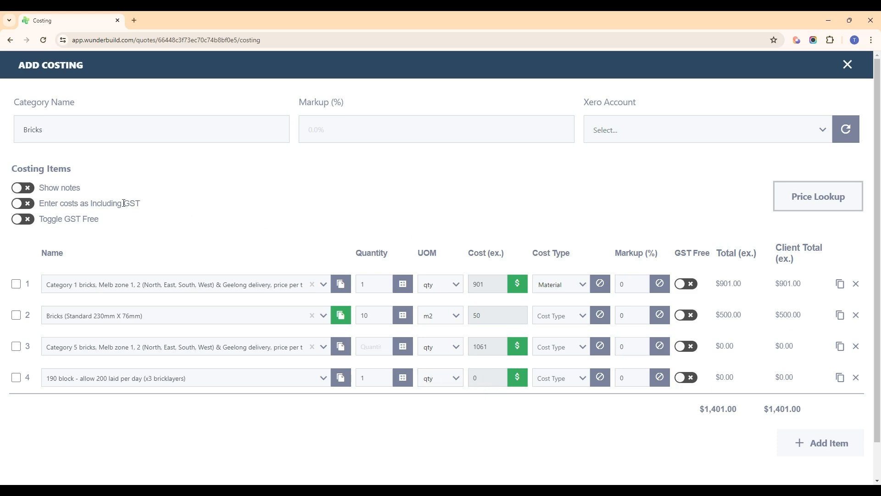
Show the note fields under the costing items and hide them again.
left_click(24, 191)
scroll(211, 281, "down", 2)
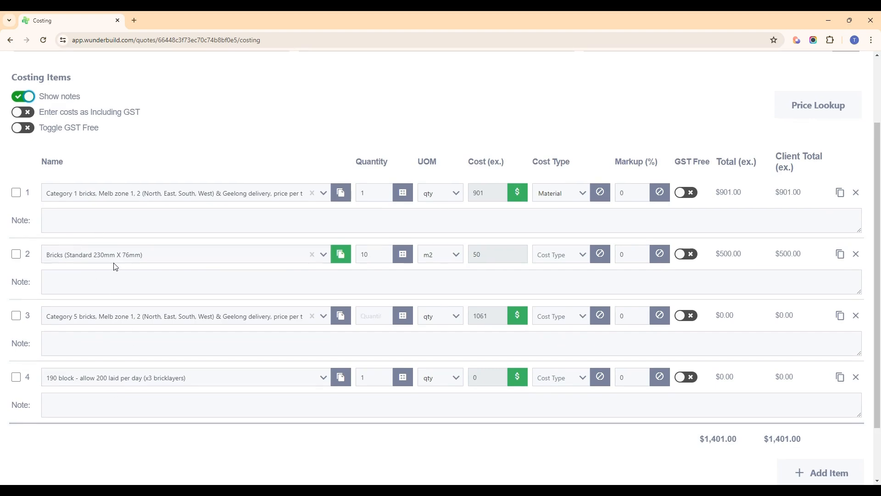
scroll(124, 260, "up", 1)
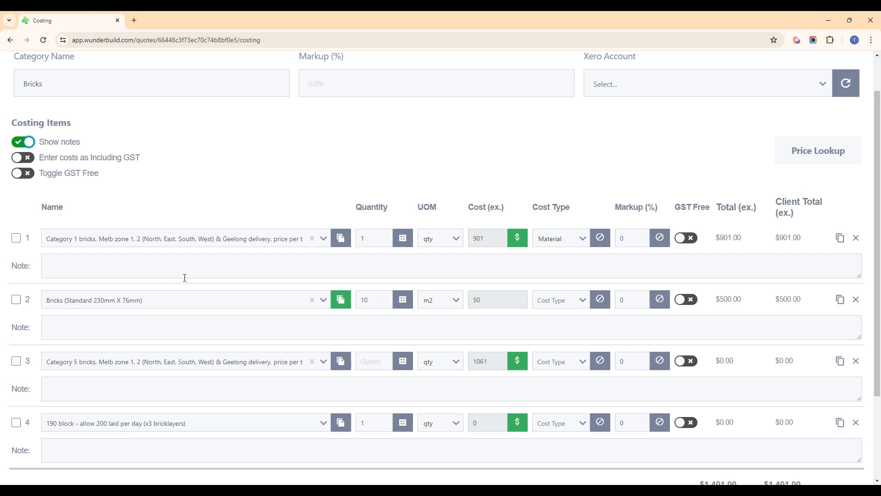
left_click(23, 142)
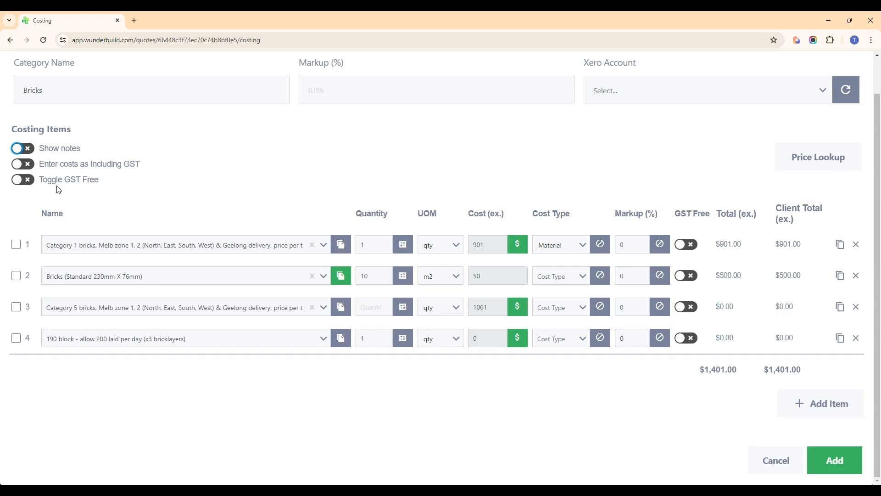
Switch entering costs as including GST on and off, and do the same with GST Free for all costing items.
left_click(33, 167)
left_click(31, 169)
left_click(22, 181)
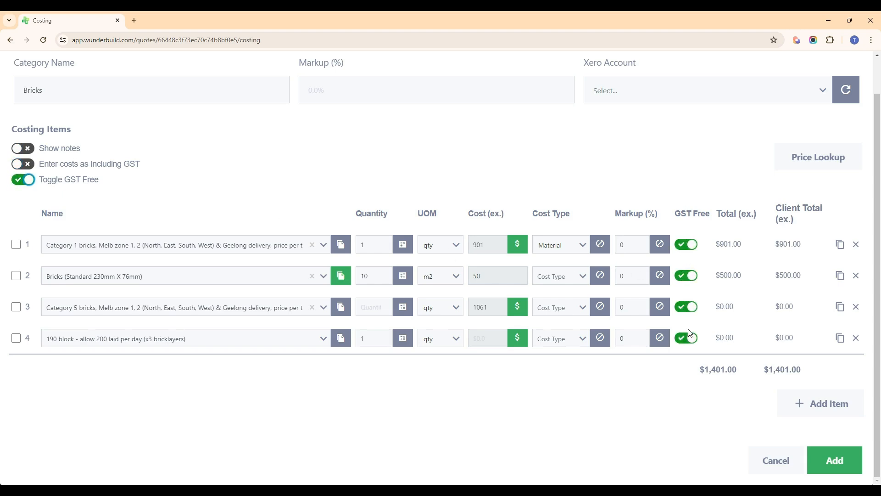
left_click(24, 180)
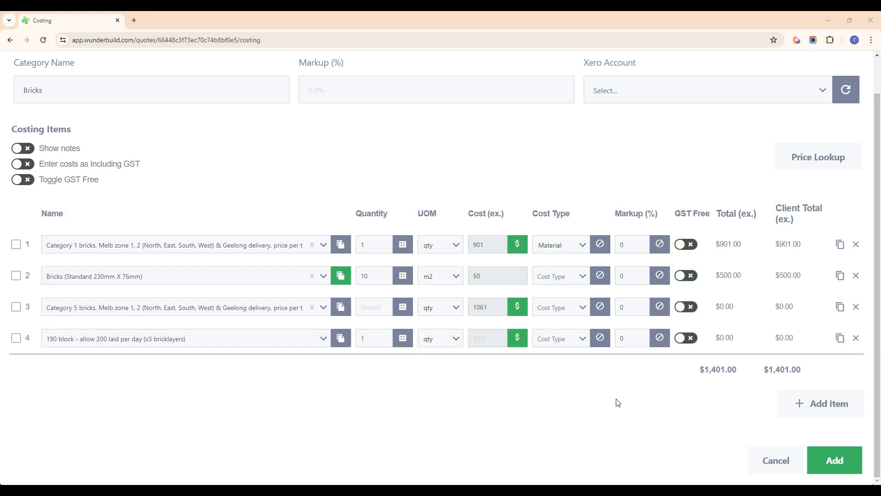
Remove the Category 5 bricks item without a quantity and add the Bricks category to the costing.
scroll(526, 339, "up", 1)
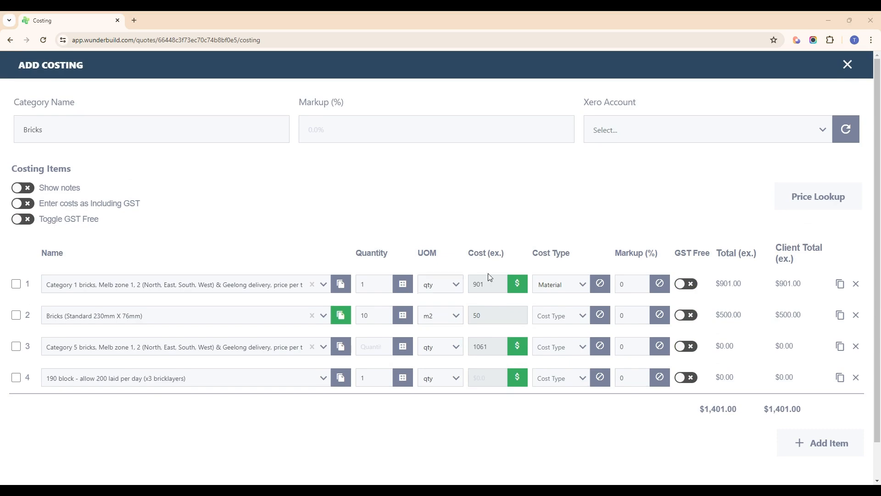
scroll(490, 338, "down", 1)
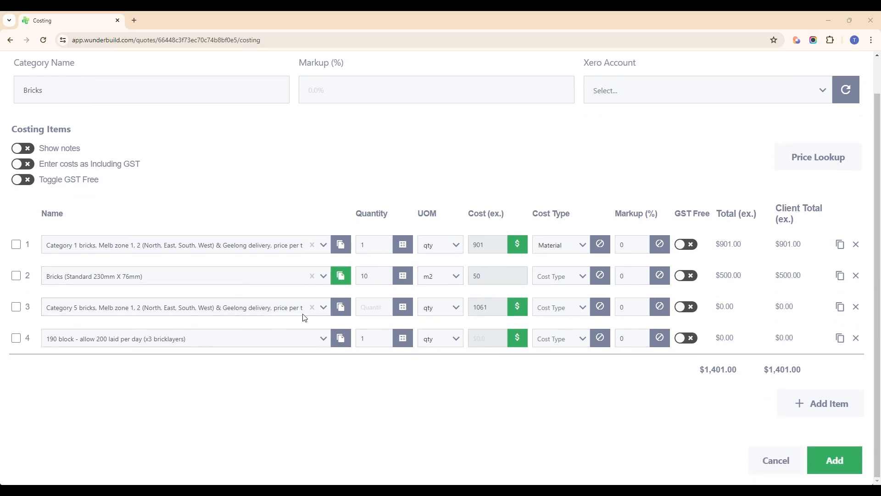
scroll(262, 291, "up", 1)
scroll(621, 367, "down", 1)
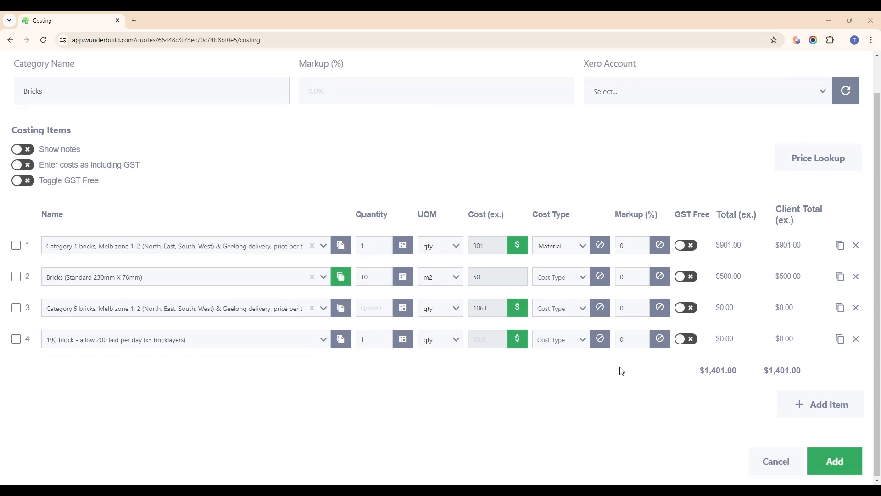
left_click(836, 462)
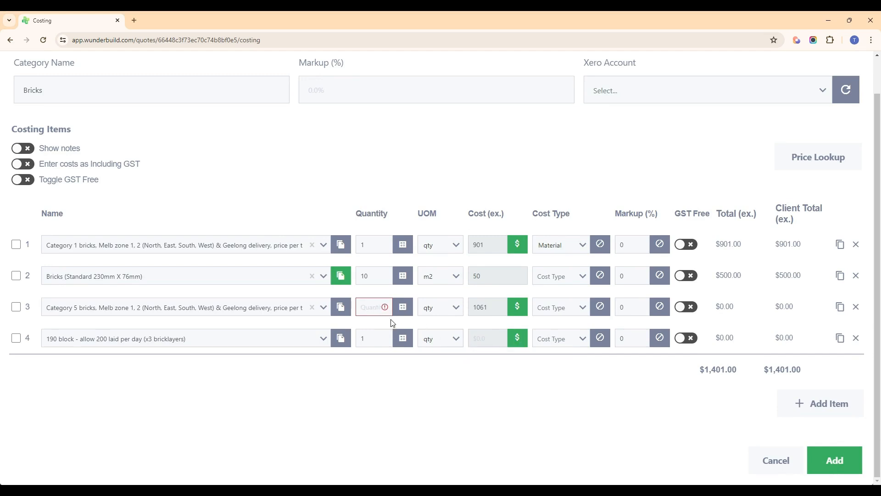
left_click(367, 309)
left_click(856, 306)
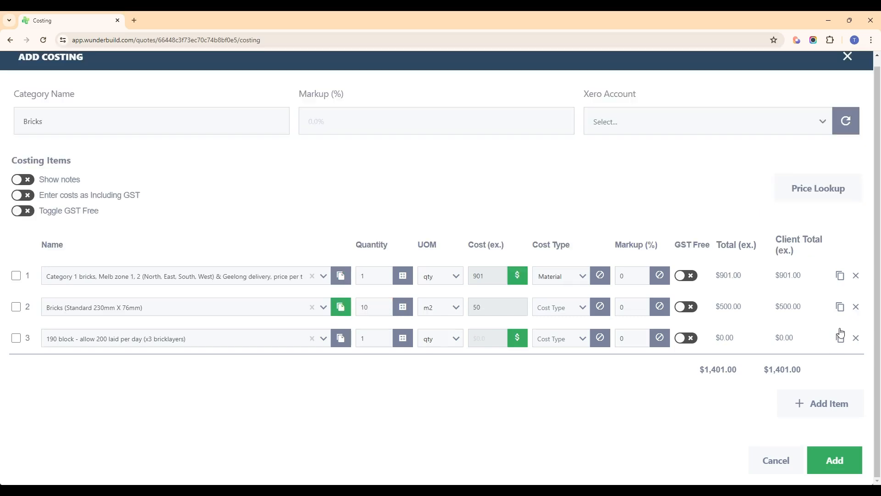
left_click(831, 468)
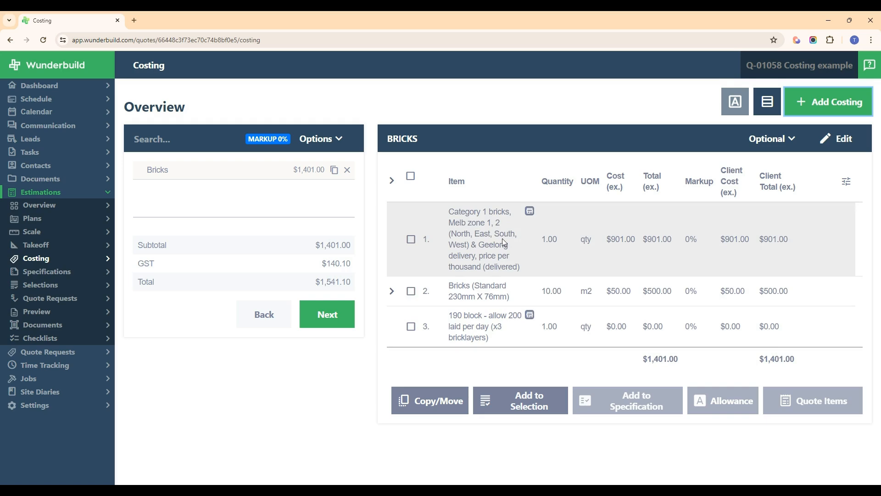
Set the global markup of the costing to 10% and save it.
left_click(338, 146)
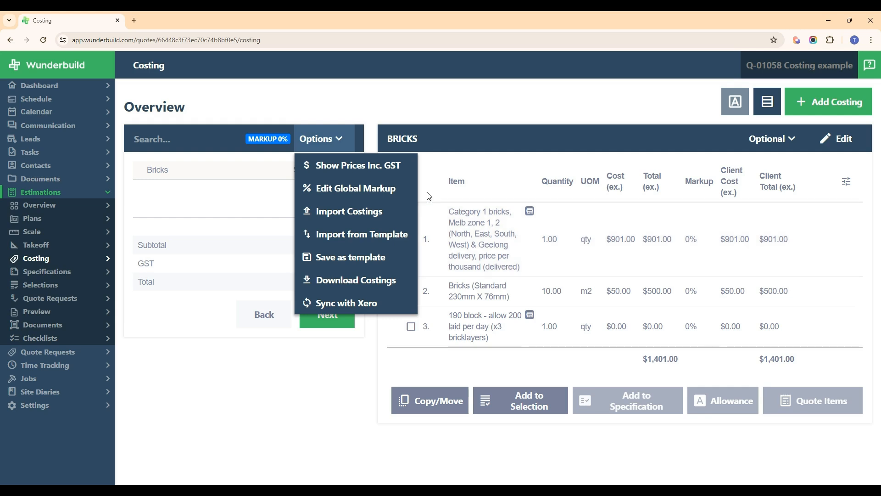
left_click(370, 192)
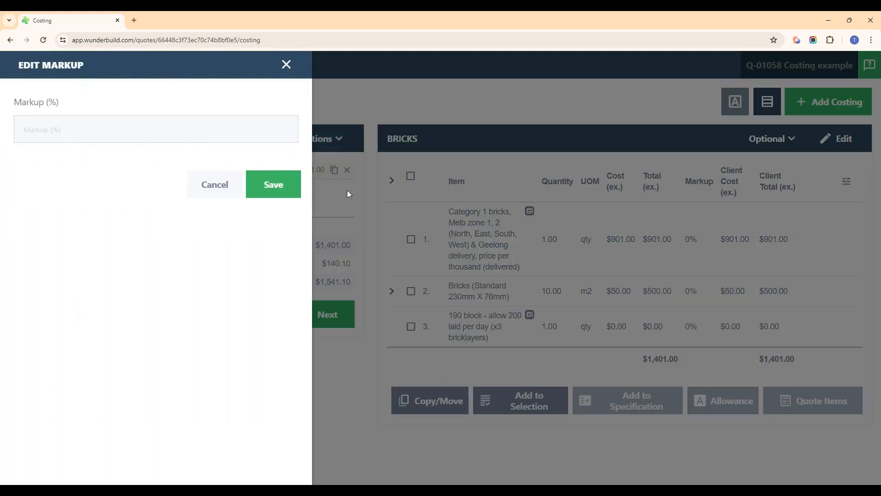
left_click(61, 123)
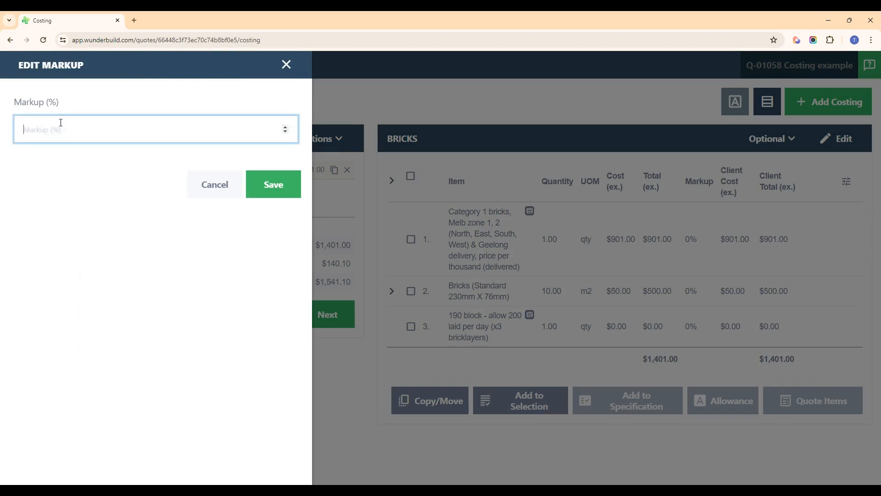
type("10")
left_click(284, 184)
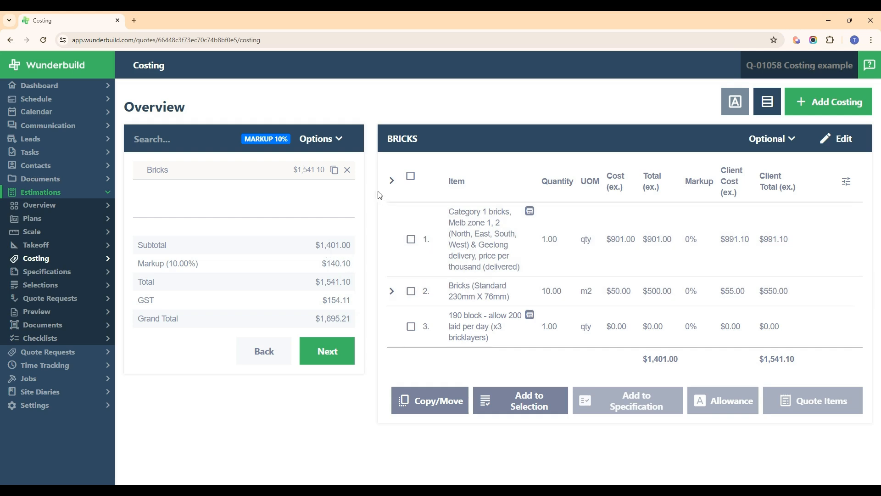
Import all categories from the Budget Estimate Template - Cost Codes & Line Items into the costing.
left_click(333, 142)
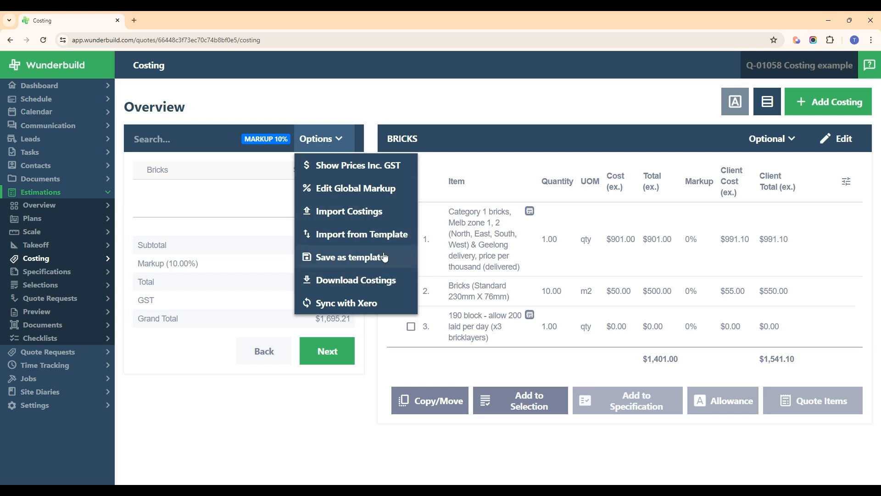
left_click(362, 233)
left_click(282, 126)
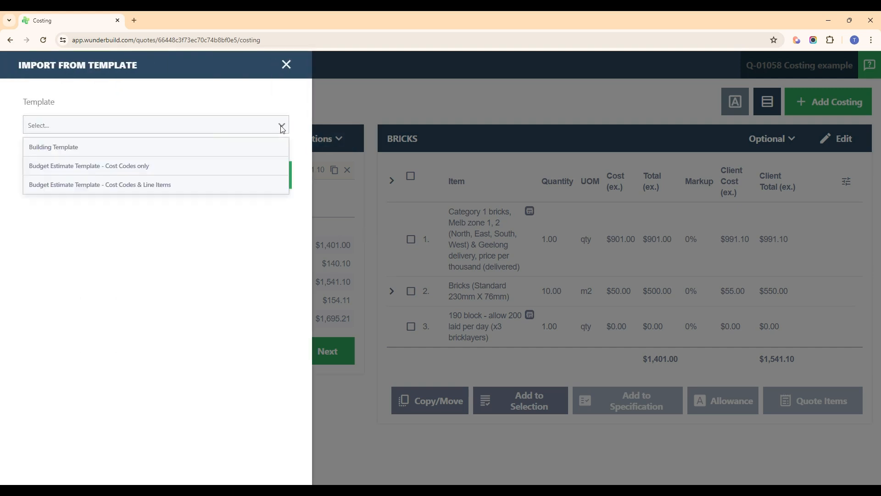
left_click(155, 185)
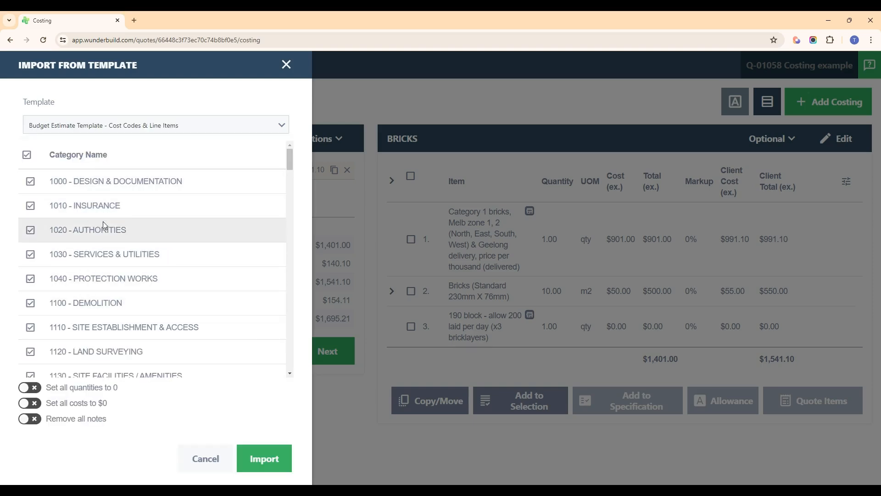
scroll(182, 216, "down", 5)
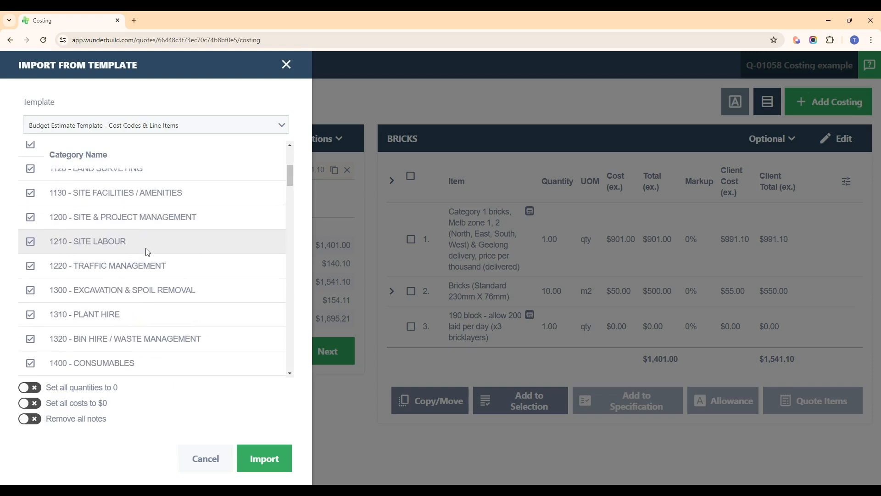
scroll(152, 211, "up", 5)
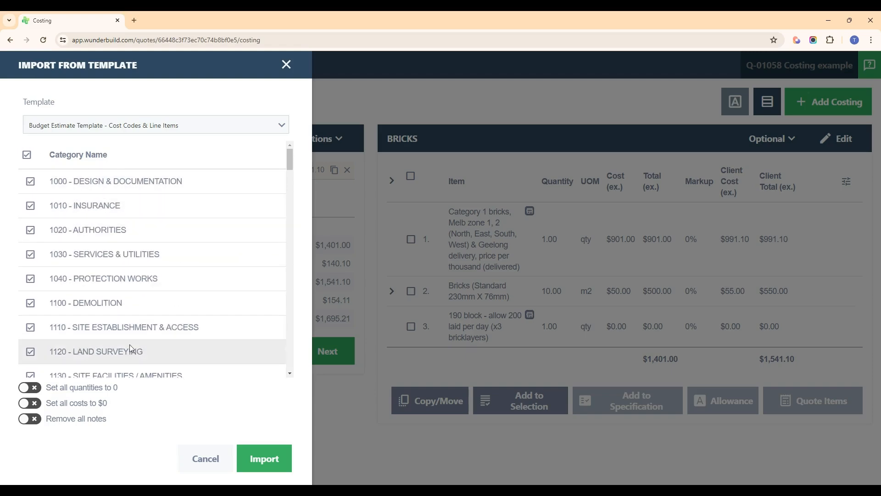
scroll(120, 294, "down", 4)
scroll(121, 299, "down", 4)
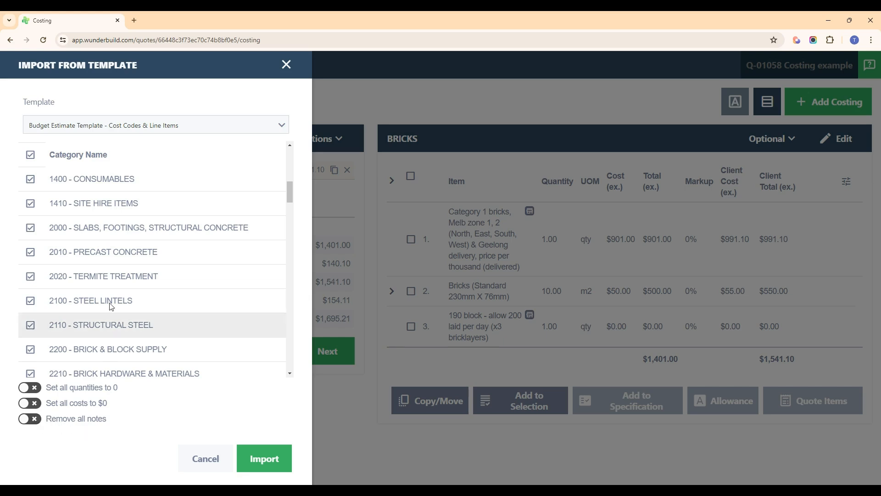
scroll(157, 312, "up", 5)
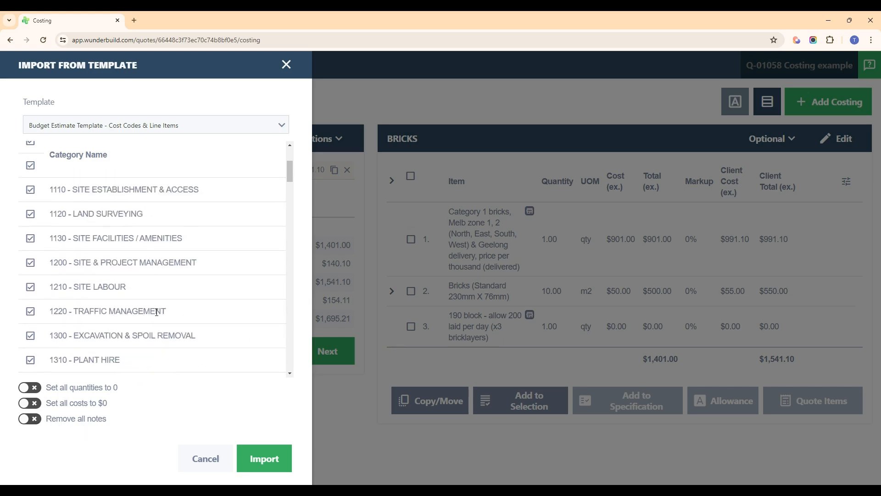
left_click(265, 464)
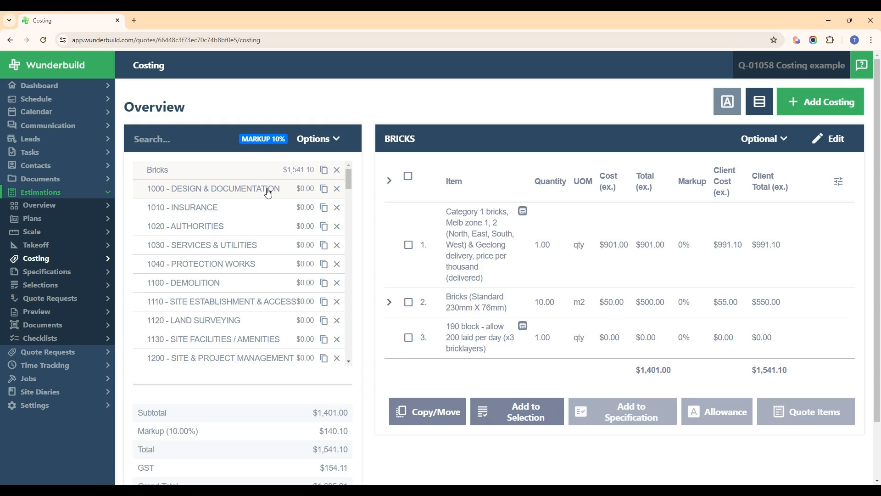
Examine the line items of imported categories such as 1010 - Insurance, 1120 - Land Surveying and 2210 - Brick Hardware & Materials, comparing with Bricks.
left_click(269, 193)
left_click(260, 207)
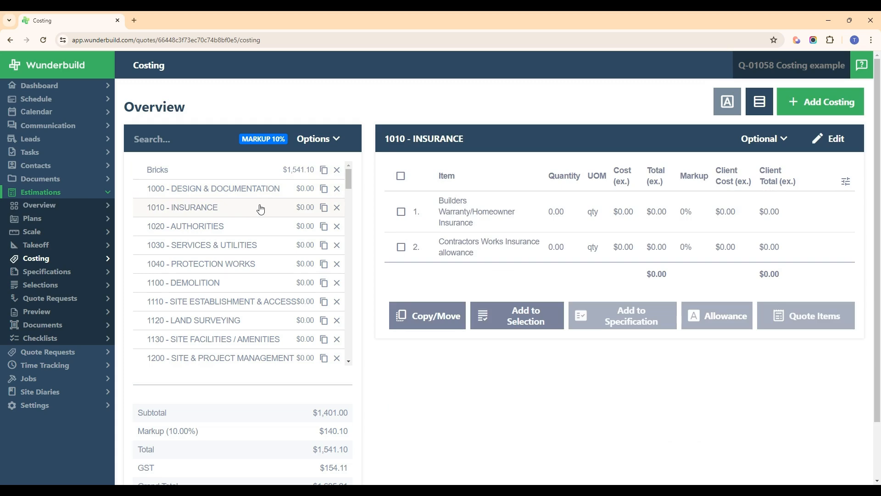
left_click(228, 177)
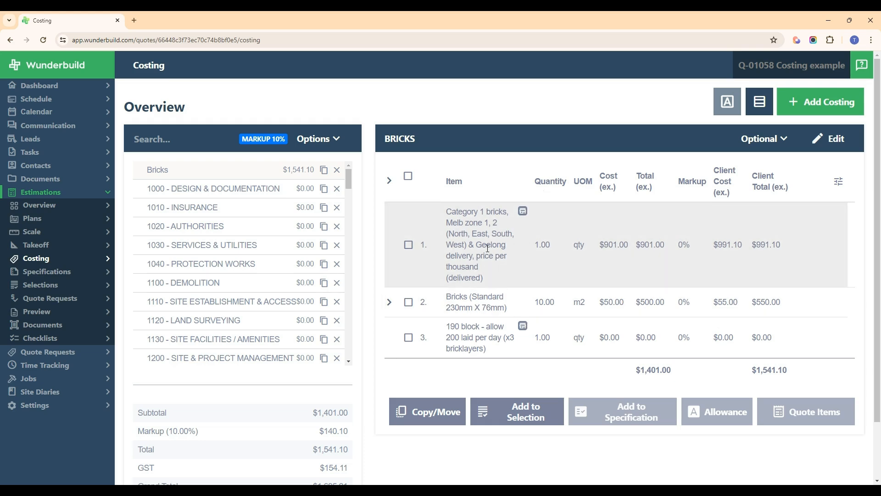
left_click(222, 247)
scroll(223, 253, "down", 1)
left_click(226, 275)
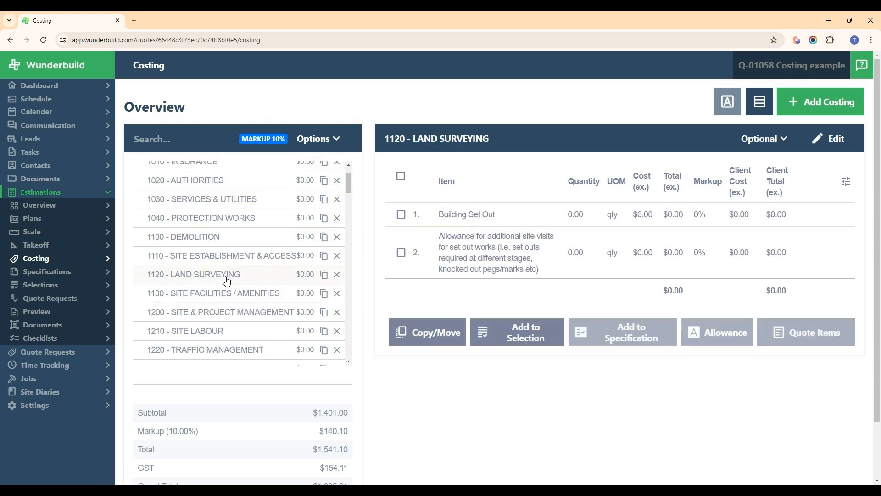
scroll(226, 281, "down", 6)
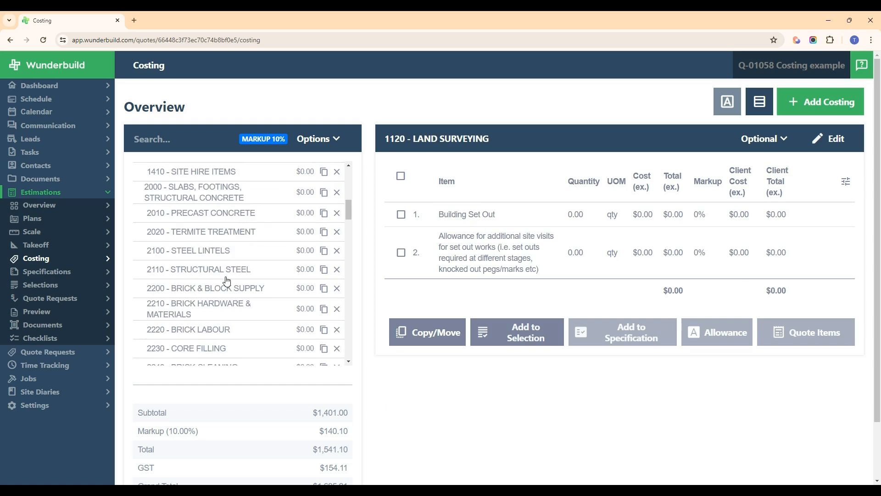
scroll(226, 280, "down", 1)
left_click(226, 273)
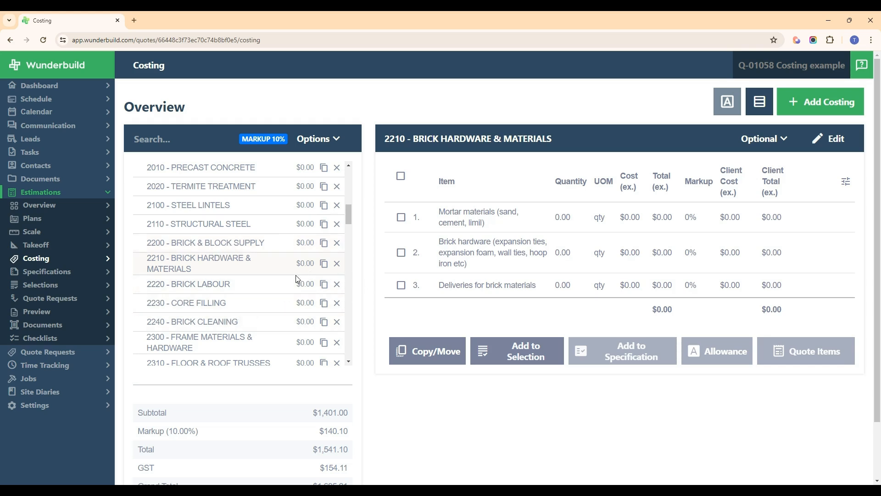
Review the line items of the 1020 - Authorities, 1210 - Site Labour and 1220 - Traffic Management categories.
scroll(268, 293, "up", 10)
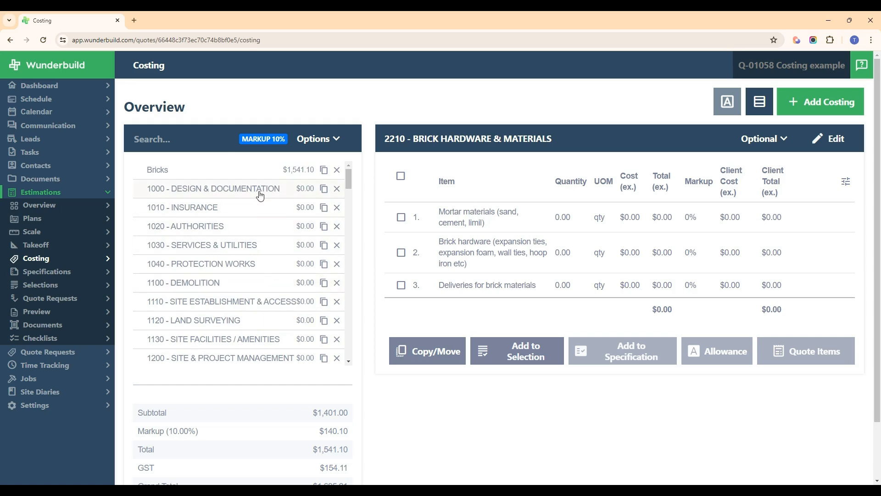
left_click(250, 226)
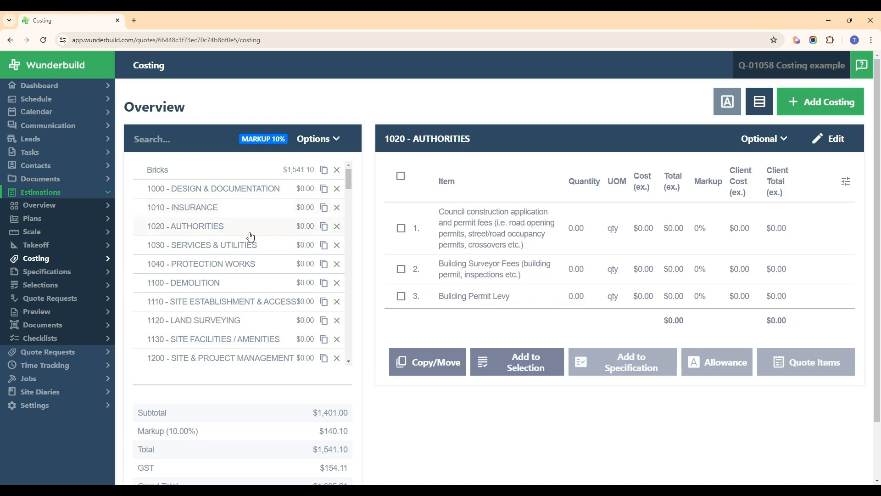
scroll(257, 266, "down", 2)
left_click(256, 273)
left_click(253, 287)
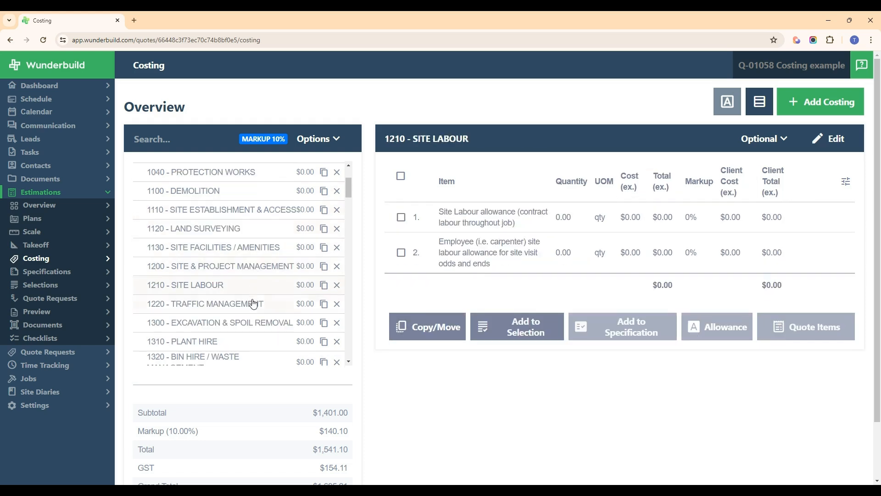
left_click(254, 303)
scroll(255, 305, "down", 1)
scroll(256, 306, "down", 1)
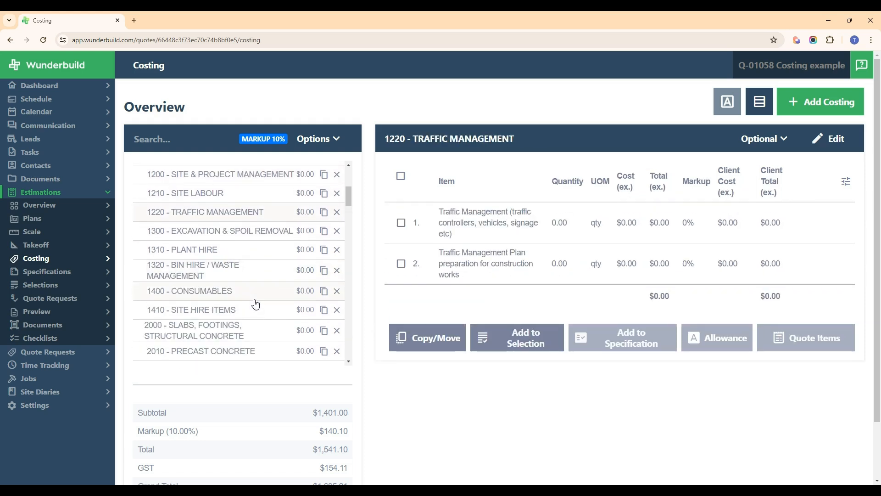
scroll(324, 250, "up", 5)
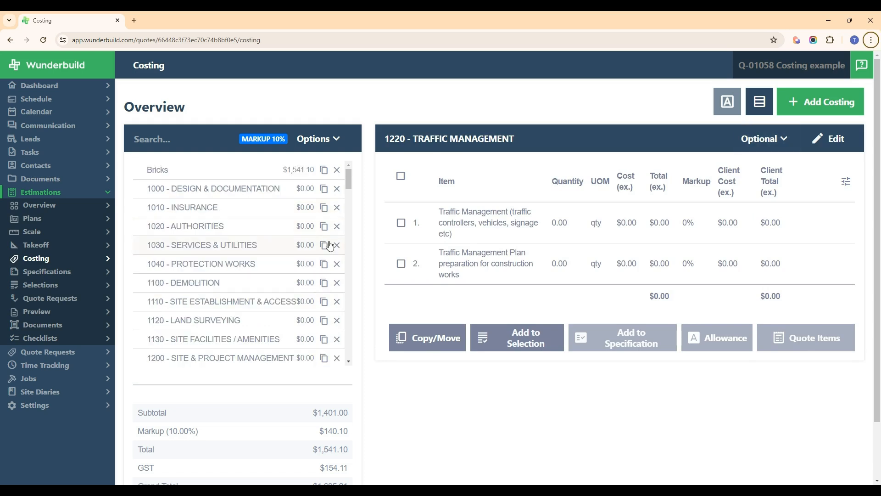